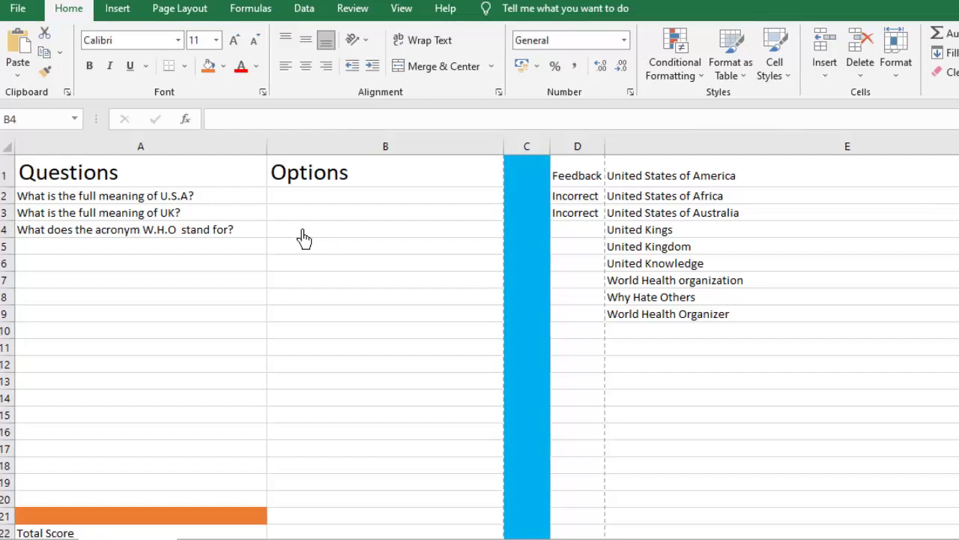
# Select answer cell B4 and try its right-click pick-from-list option, which offers no choices.
pyautogui.click(303, 237)
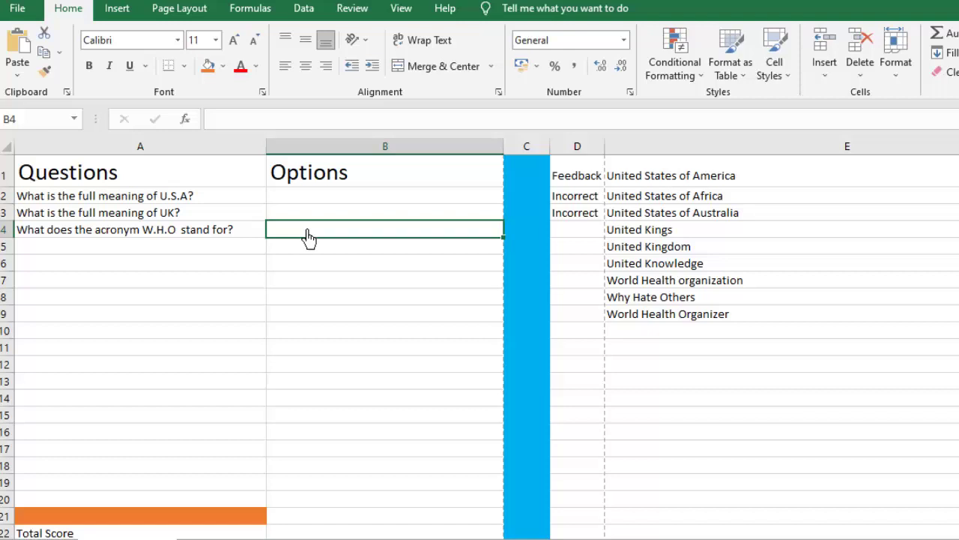
pyautogui.rightClick(307, 236)
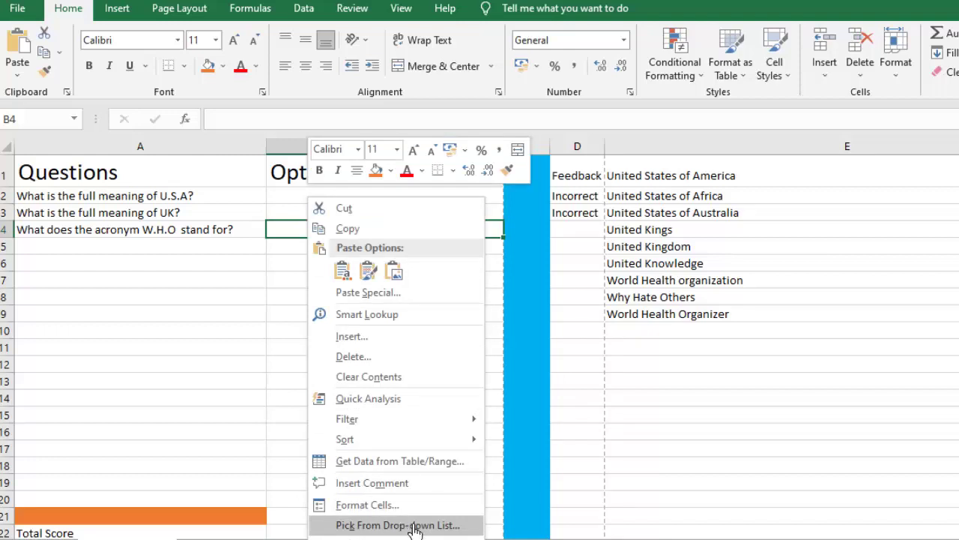
pyautogui.click(423, 528)
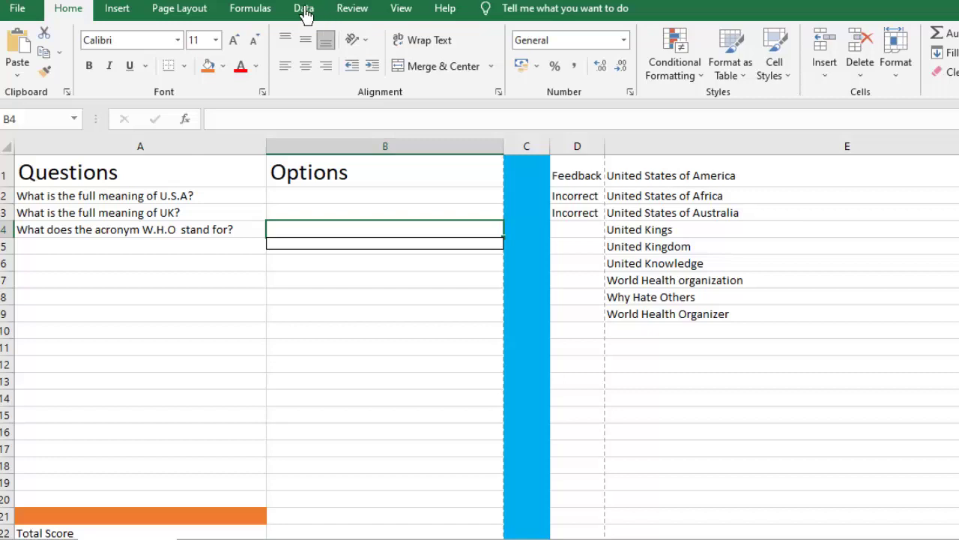
pyautogui.click(304, 10)
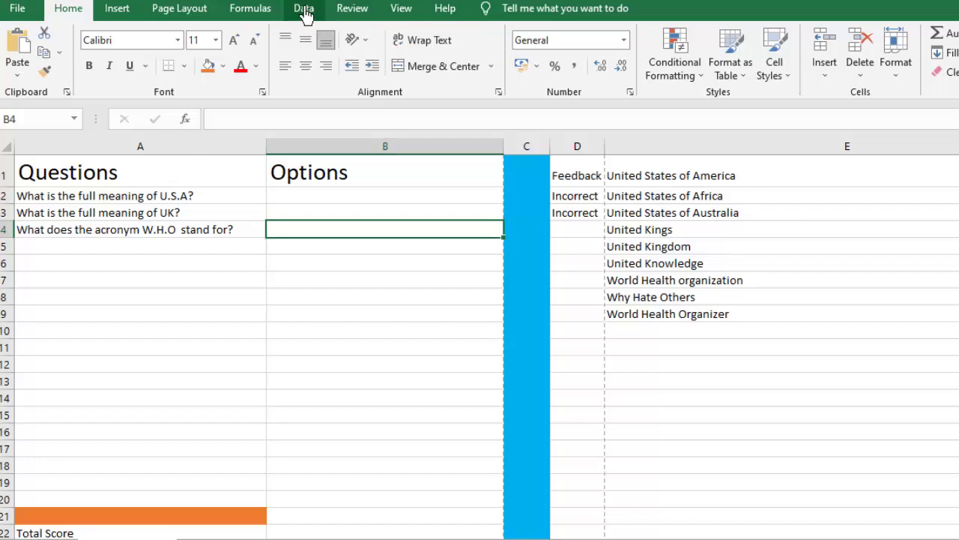
# Create a Data Validation List rule for B4 with source range E7:E9.
pyautogui.click(306, 10)
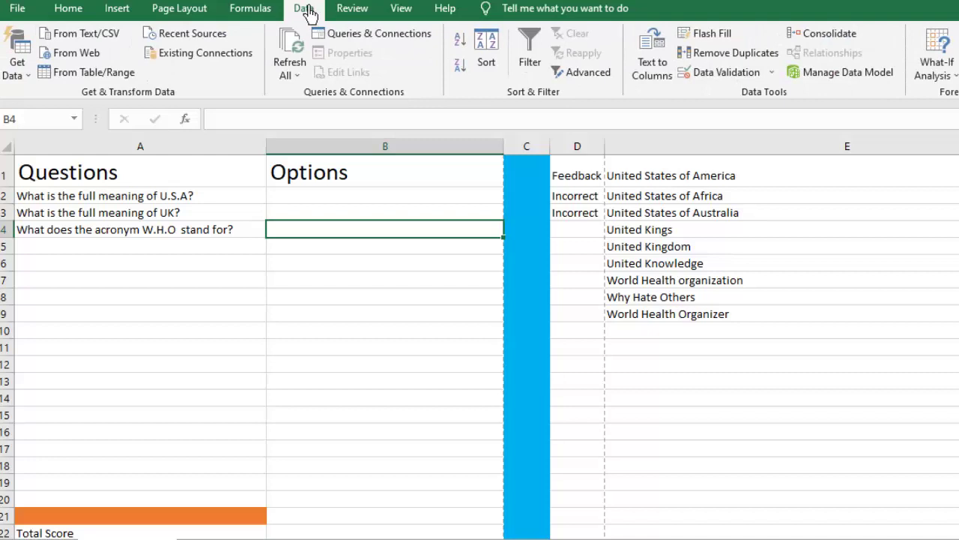
pyautogui.click(763, 78)
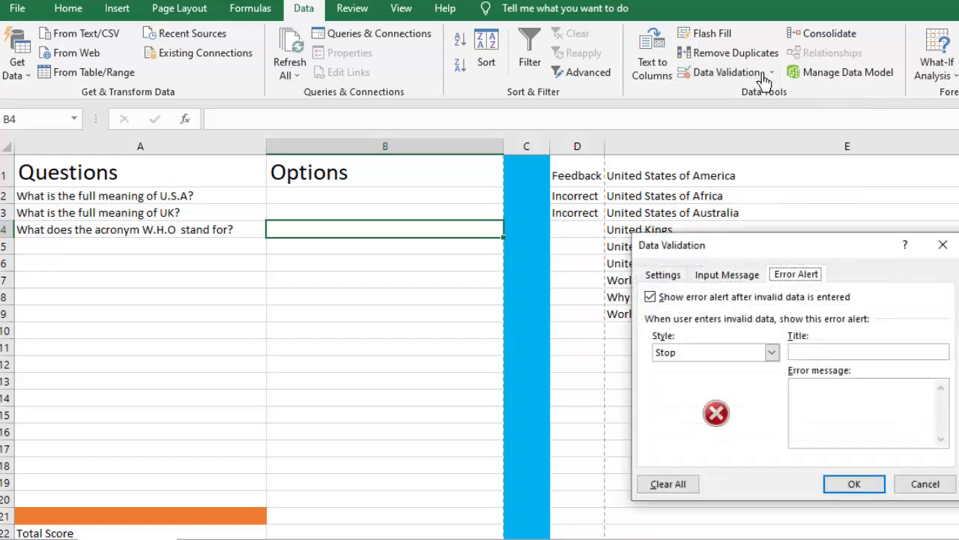
pyautogui.click(663, 282)
pyautogui.click(775, 329)
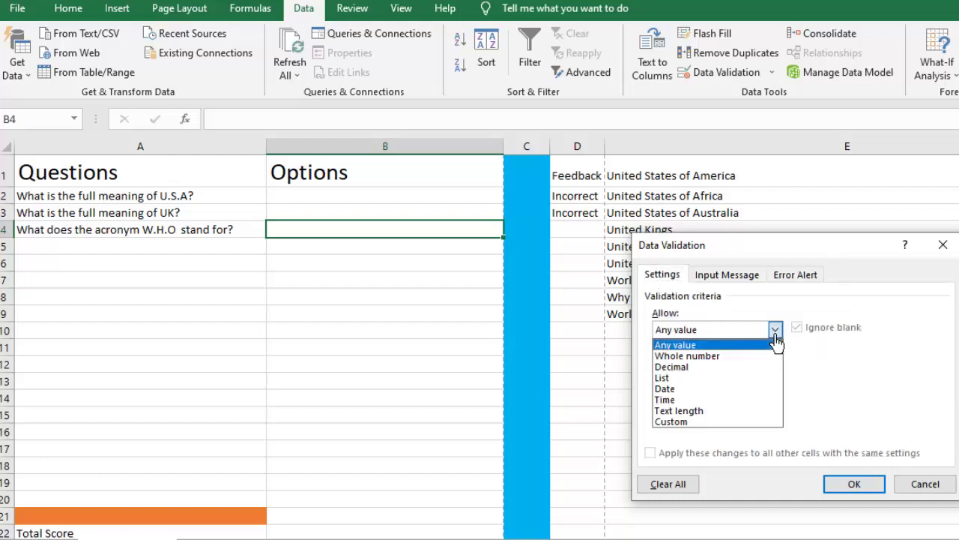
pyautogui.click(677, 378)
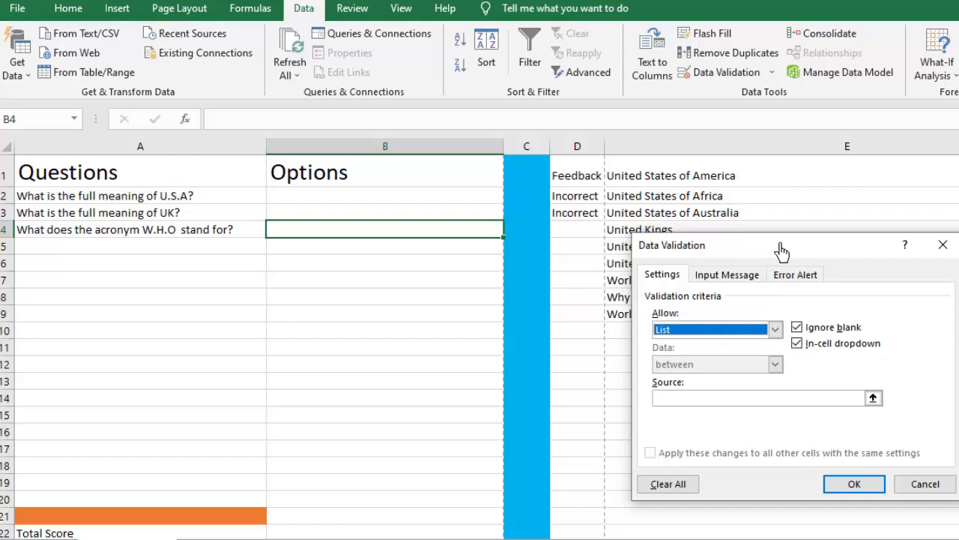
pyautogui.moveTo(781, 249)
pyautogui.mouseDown()
pyautogui.moveTo(672, 265)
pyautogui.moveTo(604, 307)
pyautogui.moveTo(741, 340)
pyautogui.moveTo(847, 304)
pyautogui.moveTo(917, 207)
pyautogui.moveTo(917, 250)
pyautogui.moveTo(909, 240)
pyautogui.mouseUp()
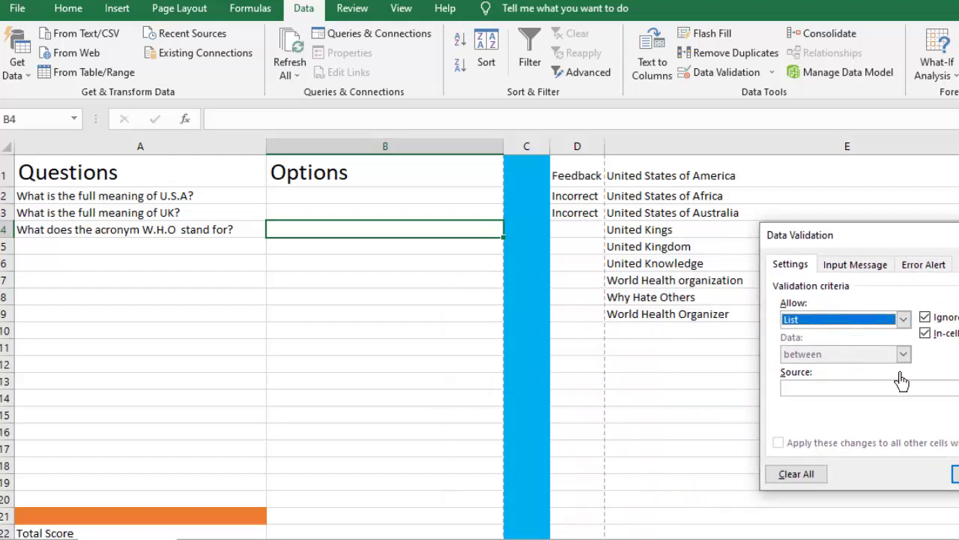
pyautogui.click(818, 389)
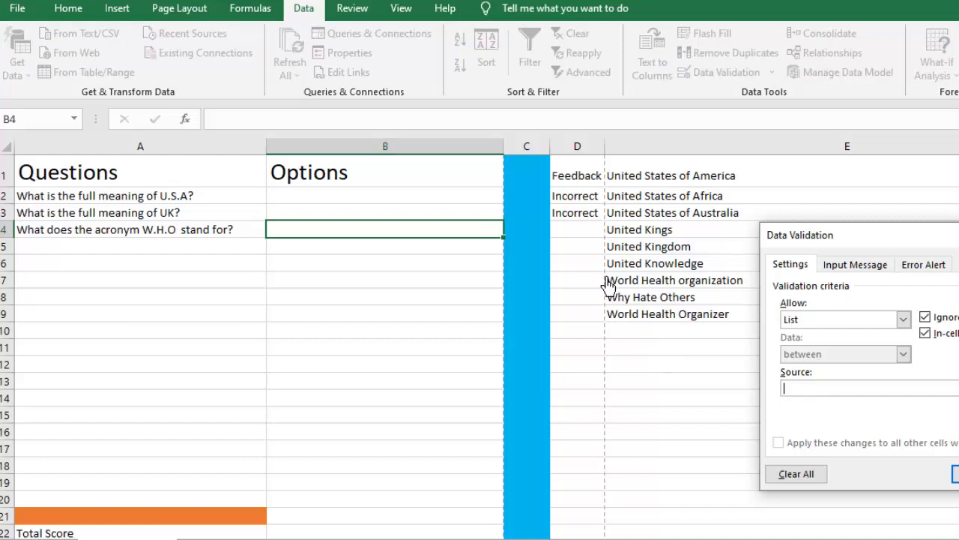
pyautogui.moveTo(608, 285); pyautogui.dragTo(628, 326)
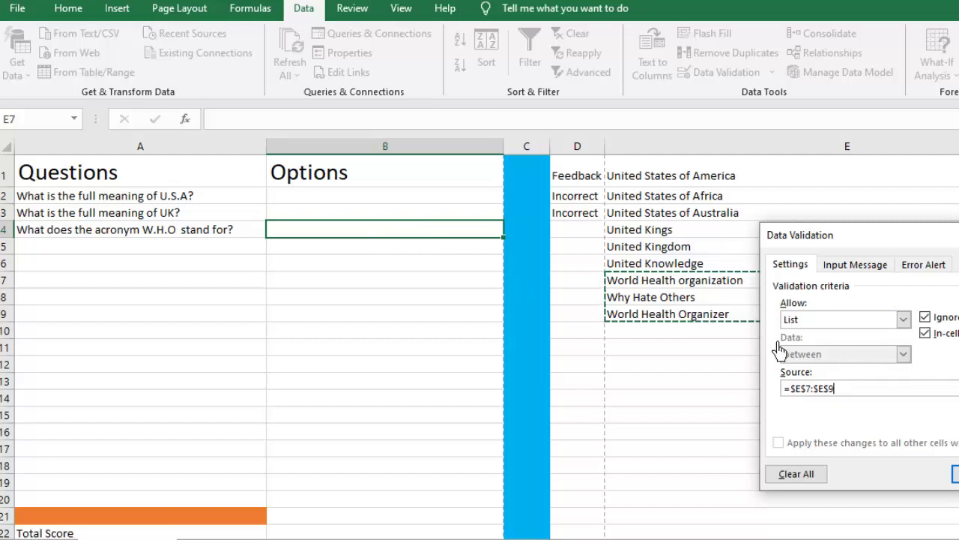
# Add the input message 'Choose the correct answer from the list' to B4's validation.
pyautogui.click(855, 266)
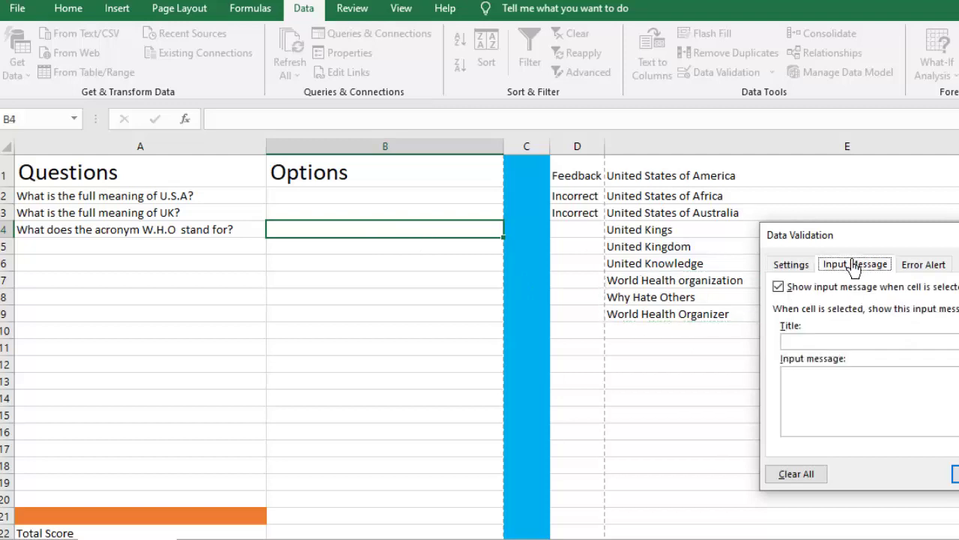
pyautogui.click(806, 377)
pyautogui.write('Choose the c')
pyautogui.write('orrect answer')
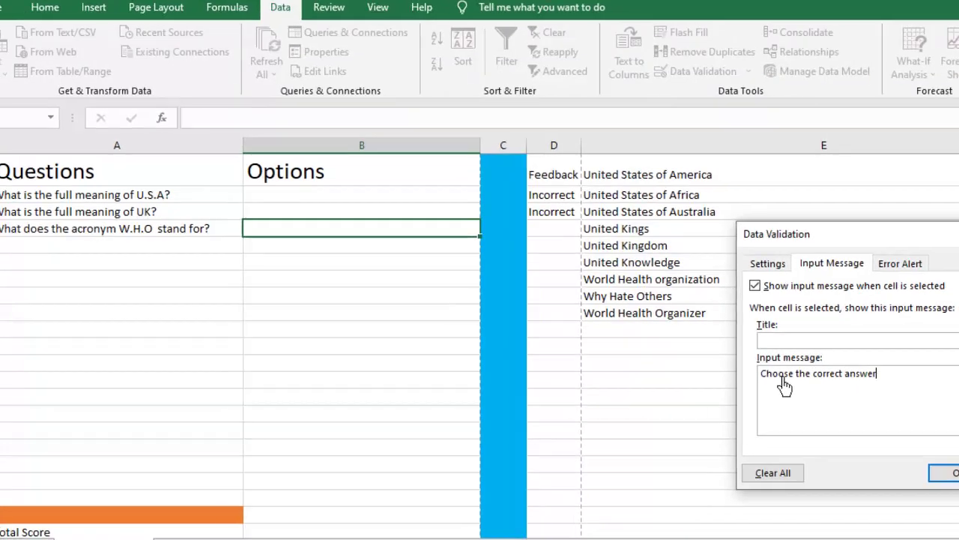
pyautogui.write(' f')
pyautogui.write('rom the lis')
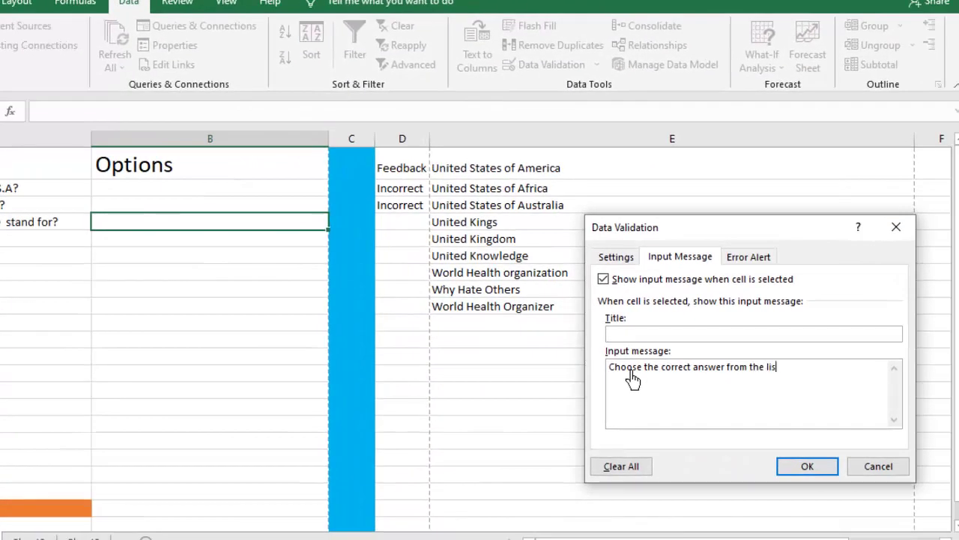
pyautogui.write('t')
# Set an Information-style error alert with the message 'Invalid option'.
pyautogui.click(750, 257)
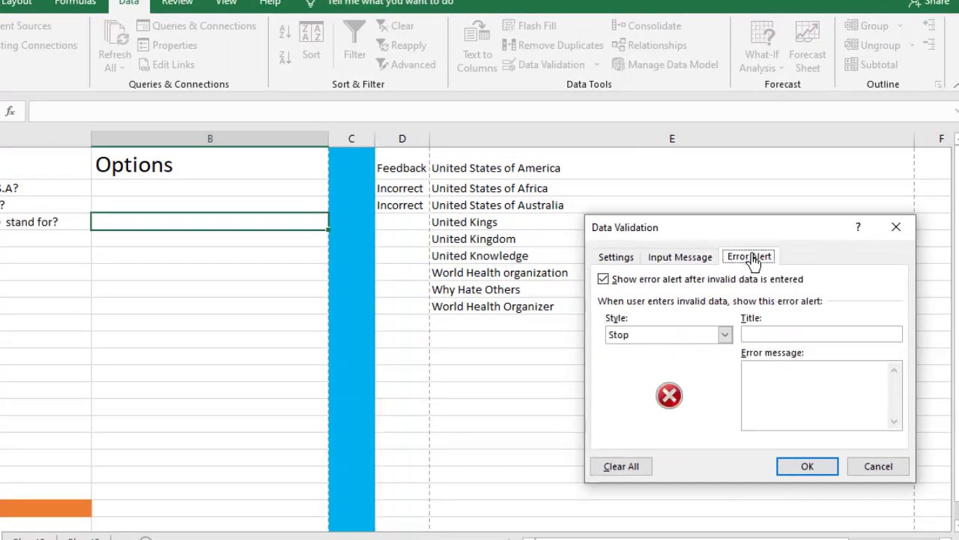
pyautogui.click(725, 334)
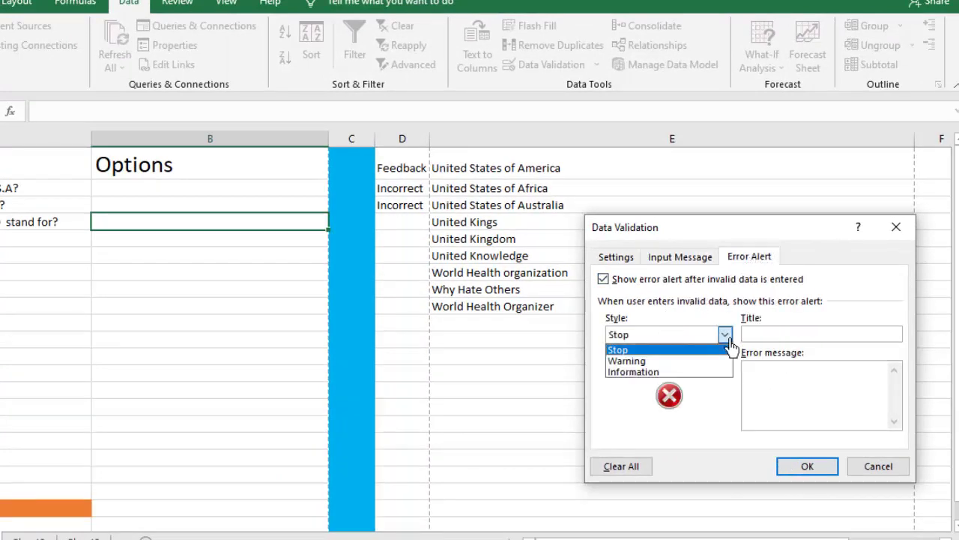
pyautogui.click(634, 373)
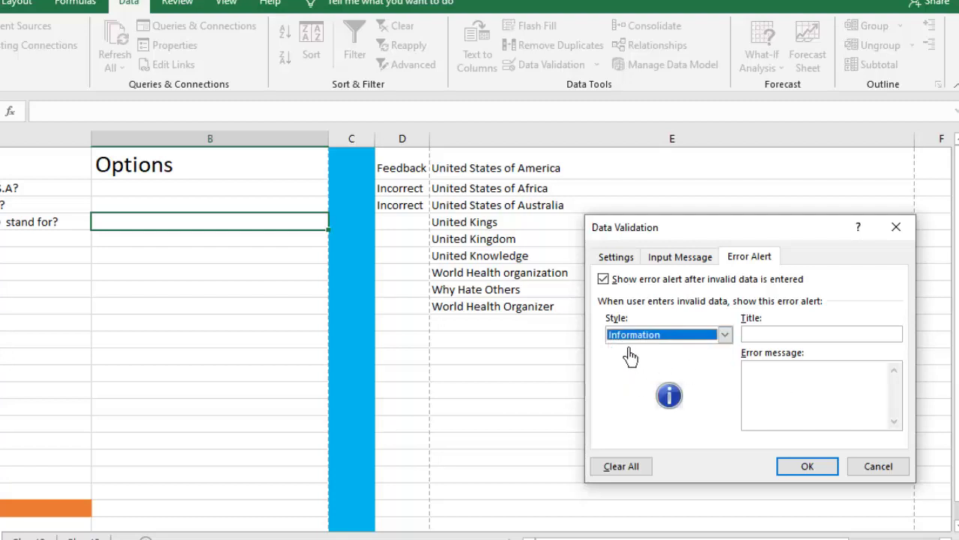
pyautogui.click(764, 401)
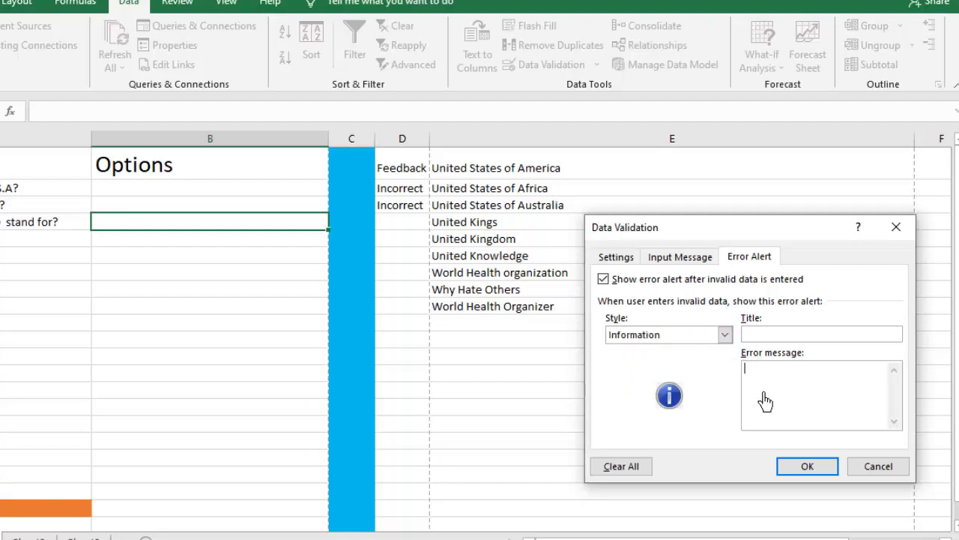
pyautogui.write('I')
pyautogui.write('nvali')
pyautogui.write('d')
pyautogui.write(' op')
pyautogui.write('tion')
# Apply the validation, check B4's drop-down shows the three W.H.O options, and close it unchosen.
pyautogui.click(807, 466)
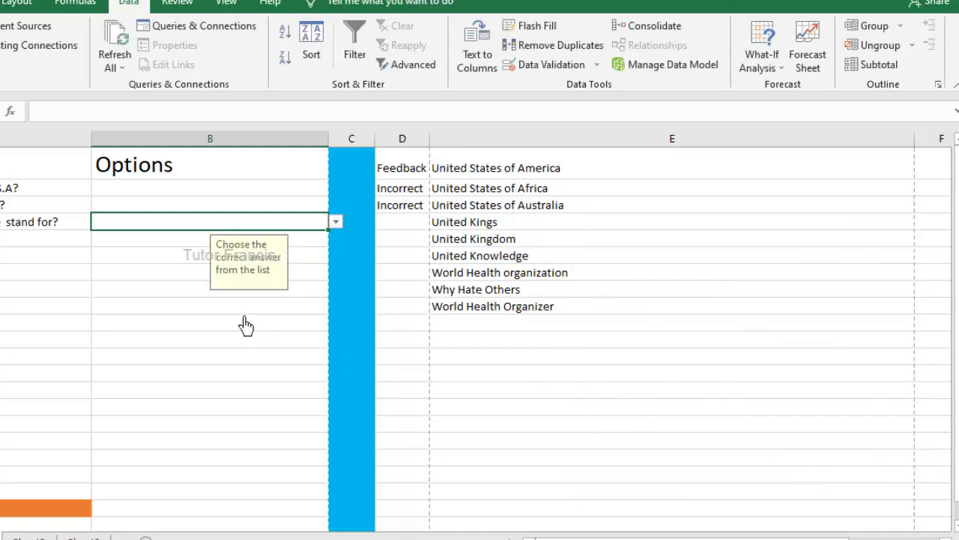
pyautogui.click(335, 225)
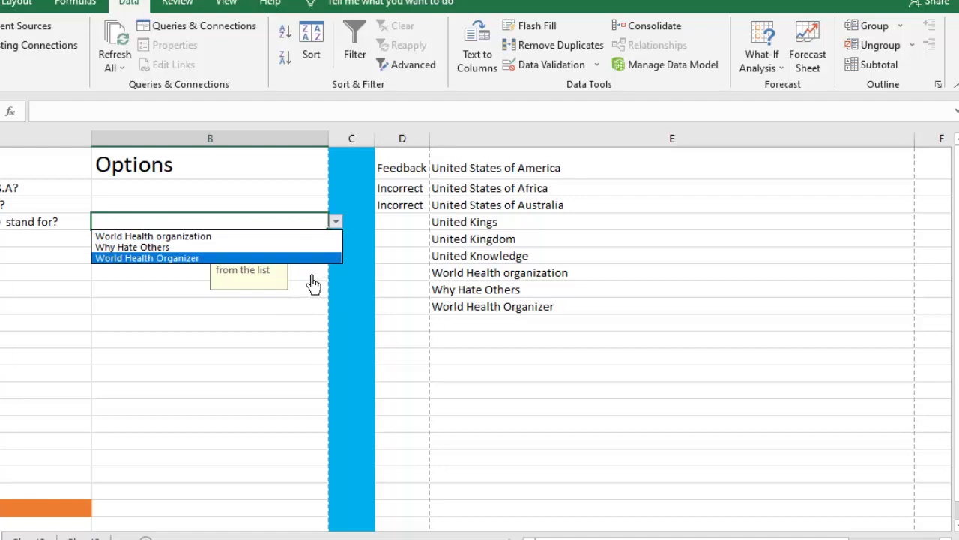
pyautogui.press('Escape')
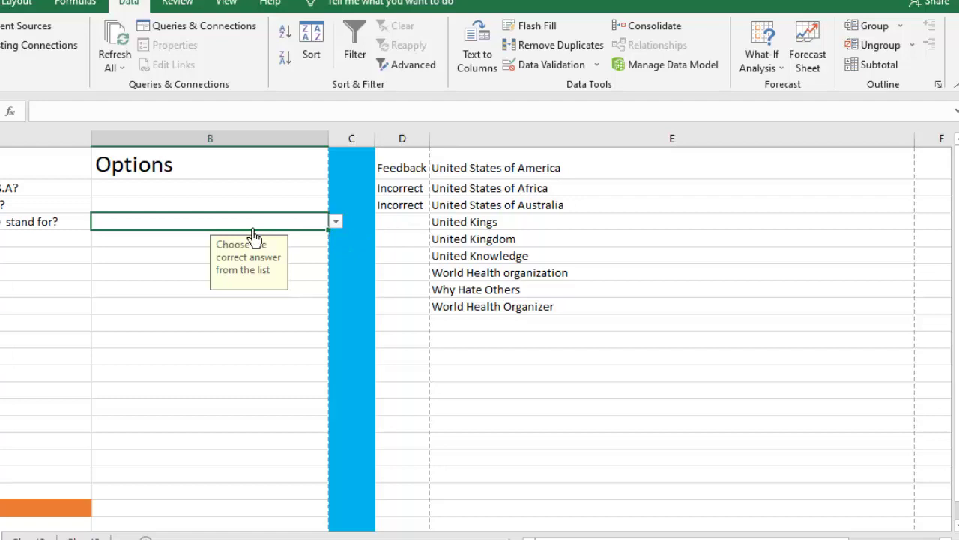
# Begin the D4 feedback formula as =IF(B4= using the IF suggestion.
pyautogui.click(395, 225)
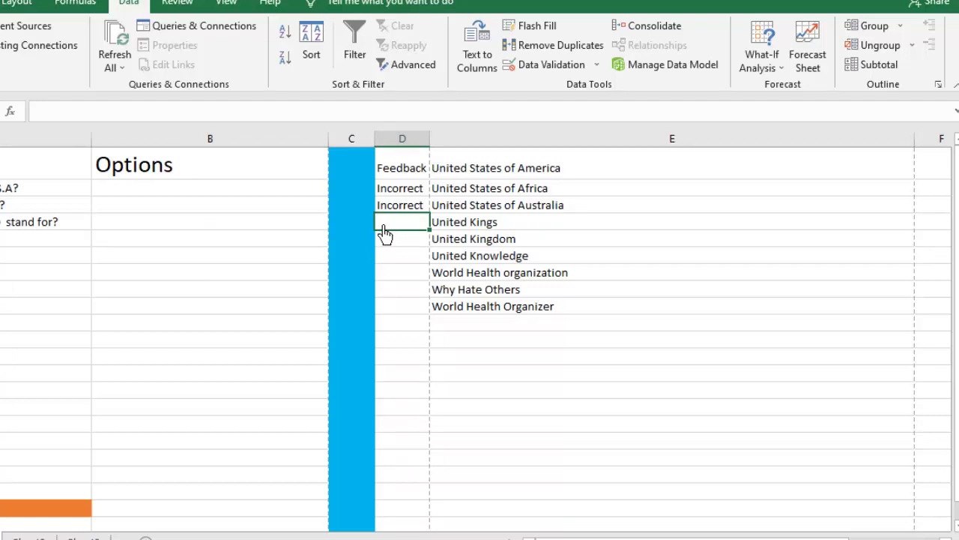
pyautogui.write('=')
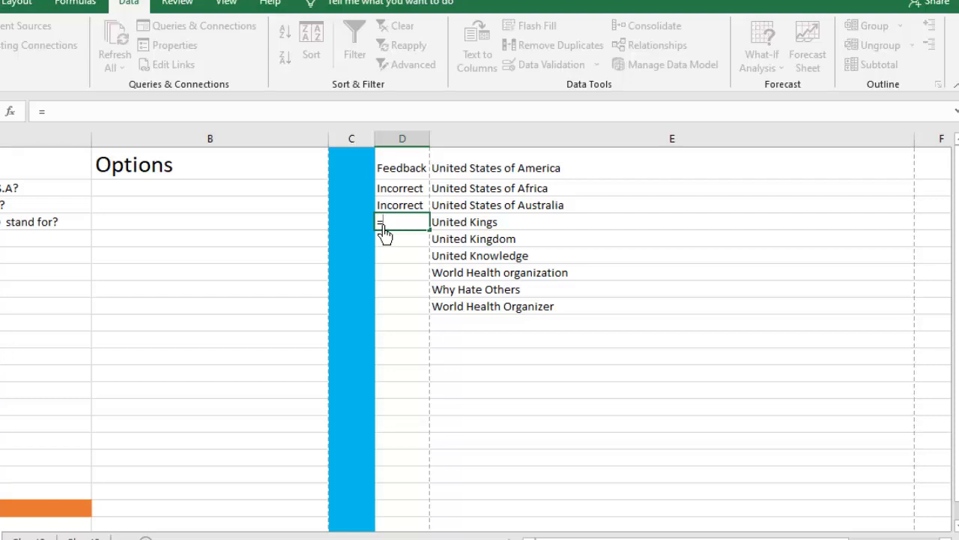
pyautogui.write('if')
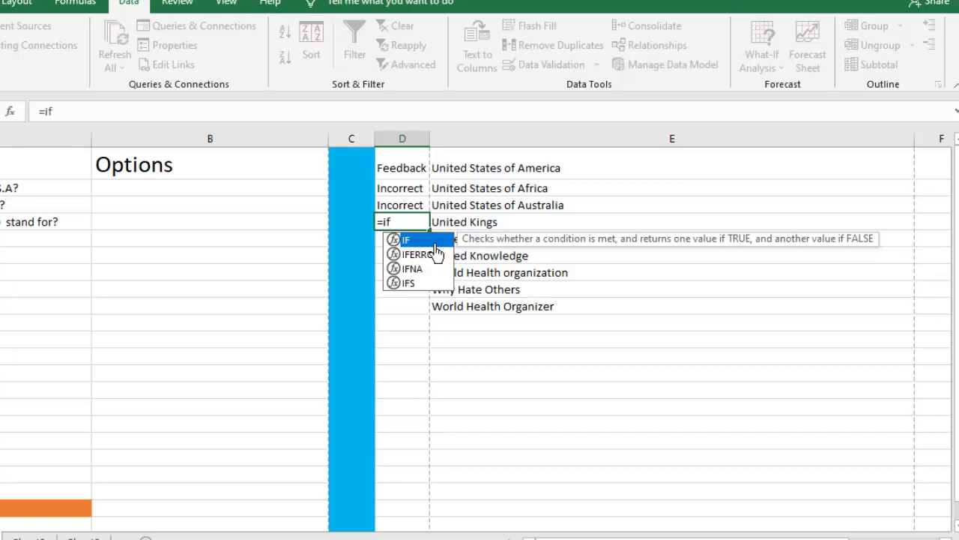
pyautogui.press('Tab')
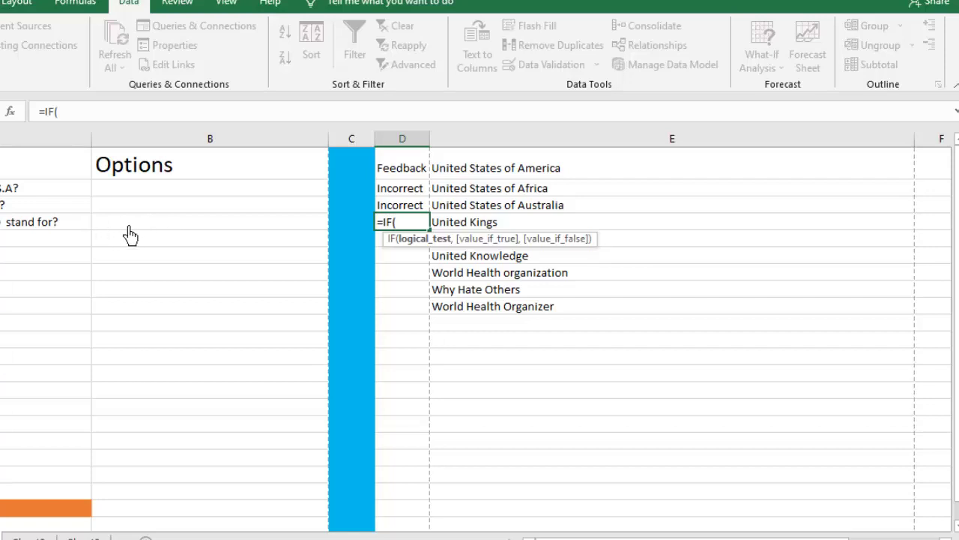
pyautogui.click(129, 227)
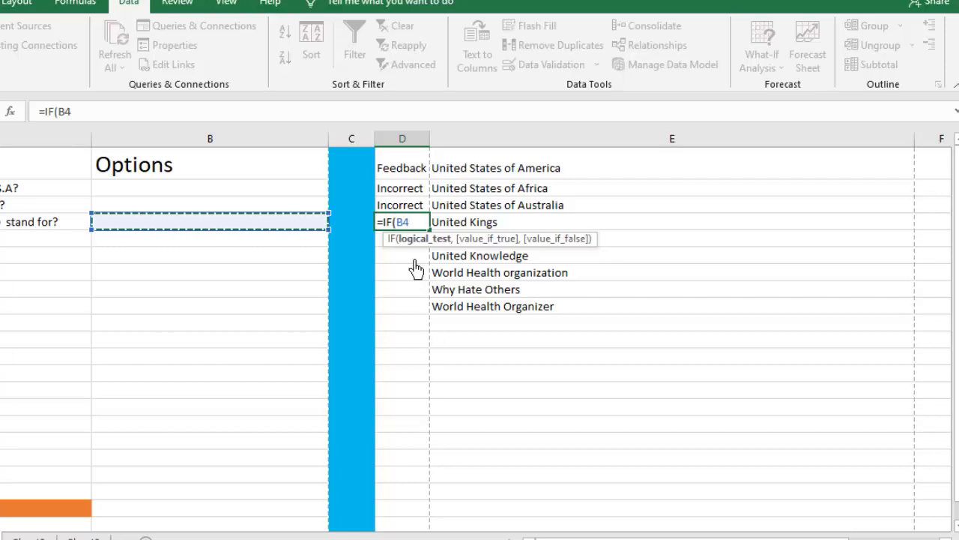
pyautogui.write('=')
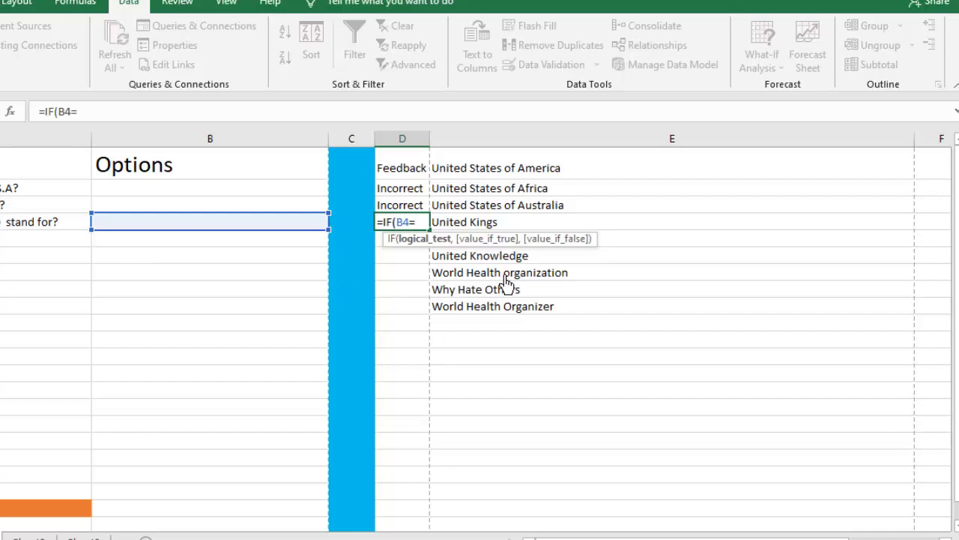
# Extend the D4 formula to compare B4 with E7, returning "Correct" else "Incorrect".
pyautogui.click(502, 274)
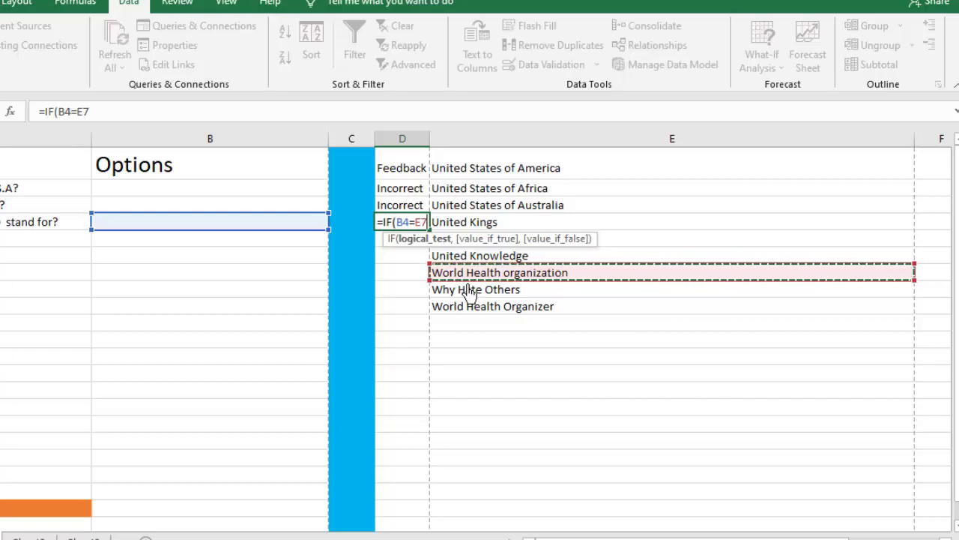
pyautogui.write(',"Coree')
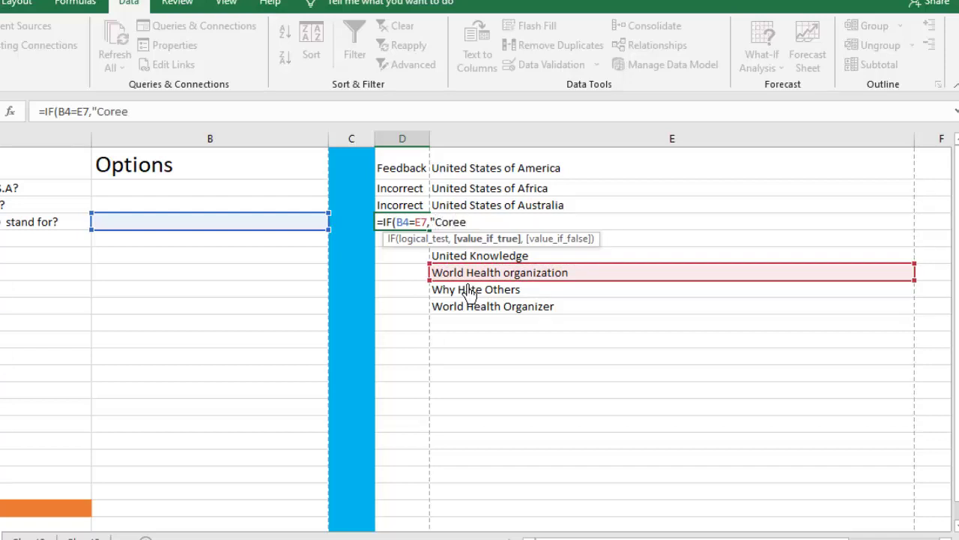
pyautogui.press('BackSpace')
pyautogui.press('BackSpace')
pyautogui.write('rect"')
pyautogui.write(',"(')
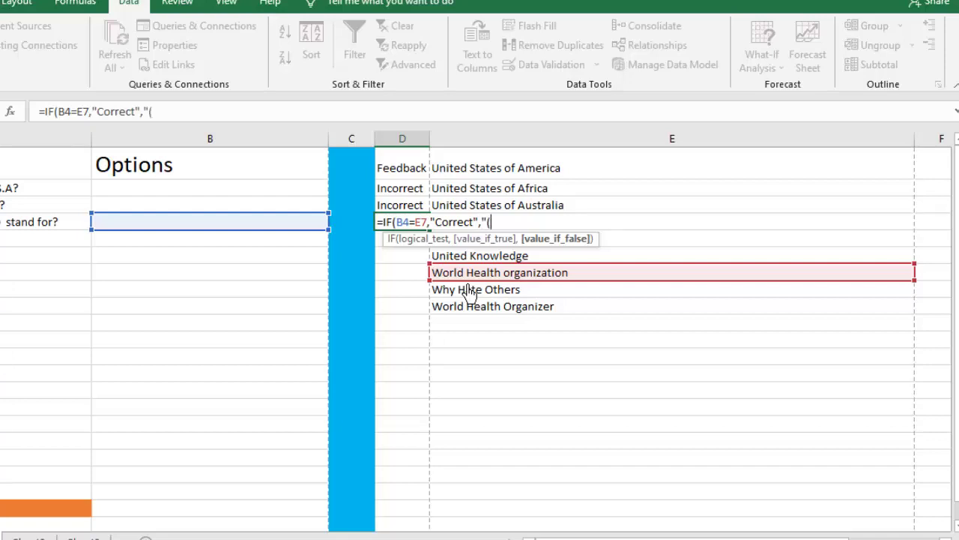
pyautogui.write('Incorrect')
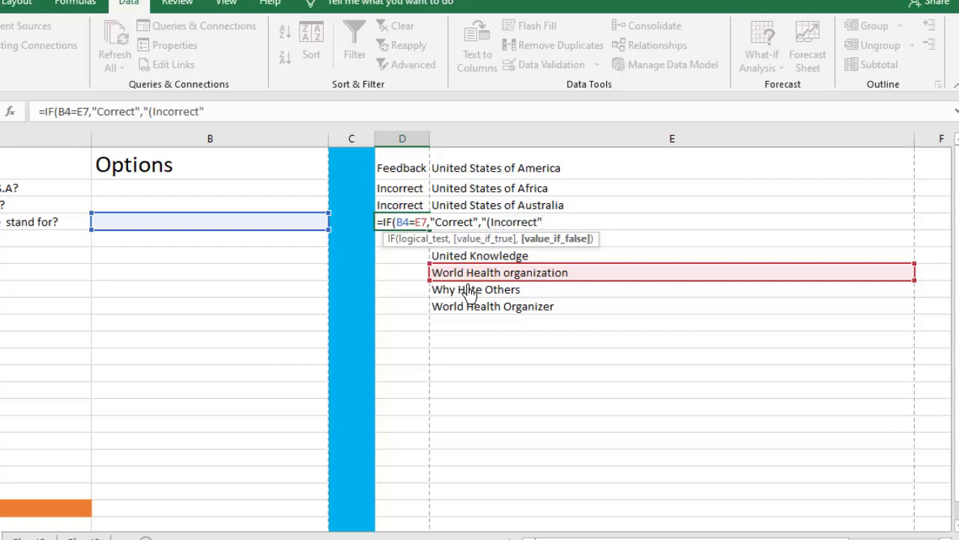
pyautogui.write(')')
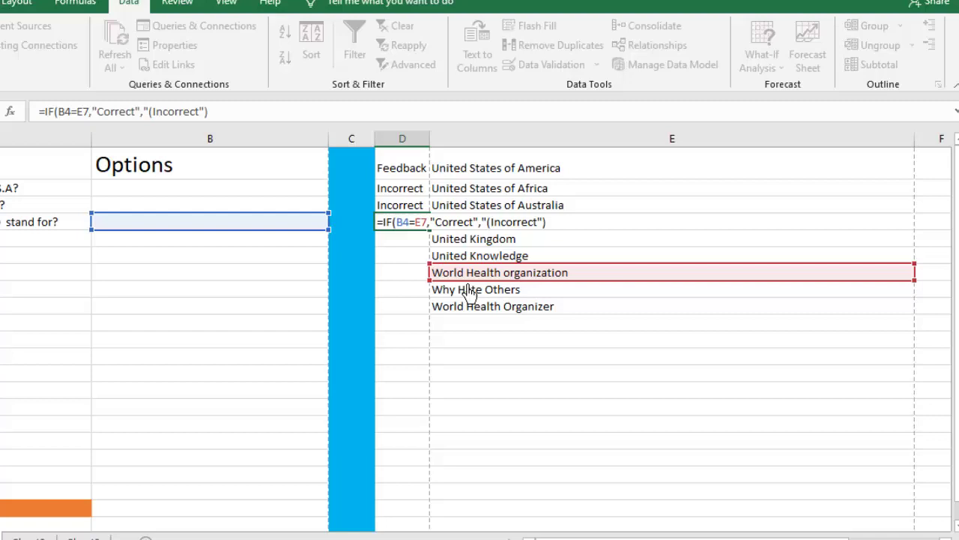
# Commit the D4 formula, then edit it to delete the stray bracket before Incorrect.
pyautogui.press('Return')
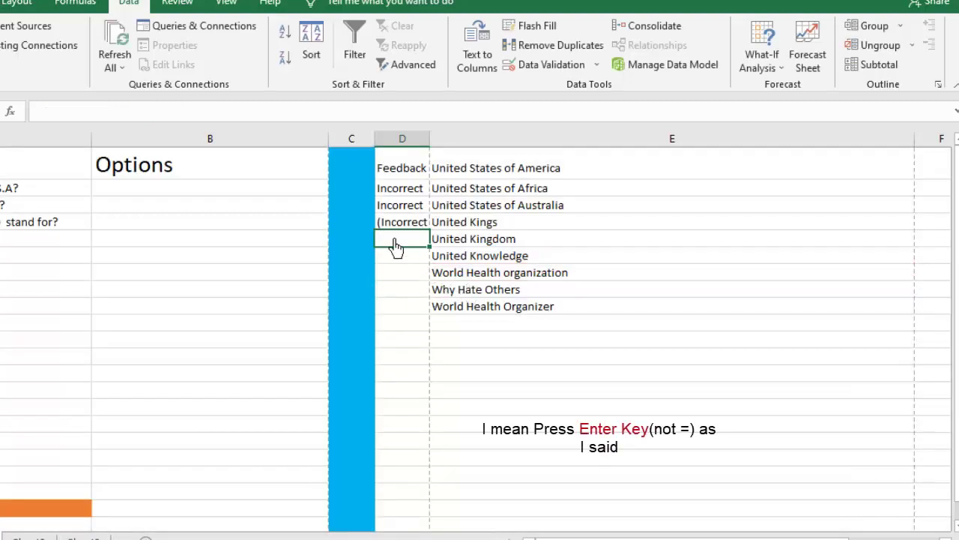
pyautogui.click(415, 226)
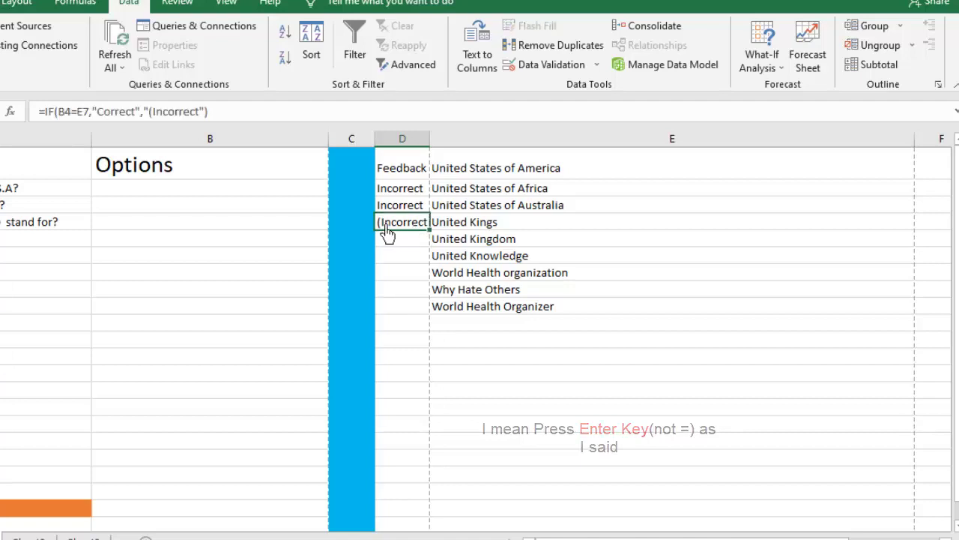
pyautogui.doubleClick(384, 228)
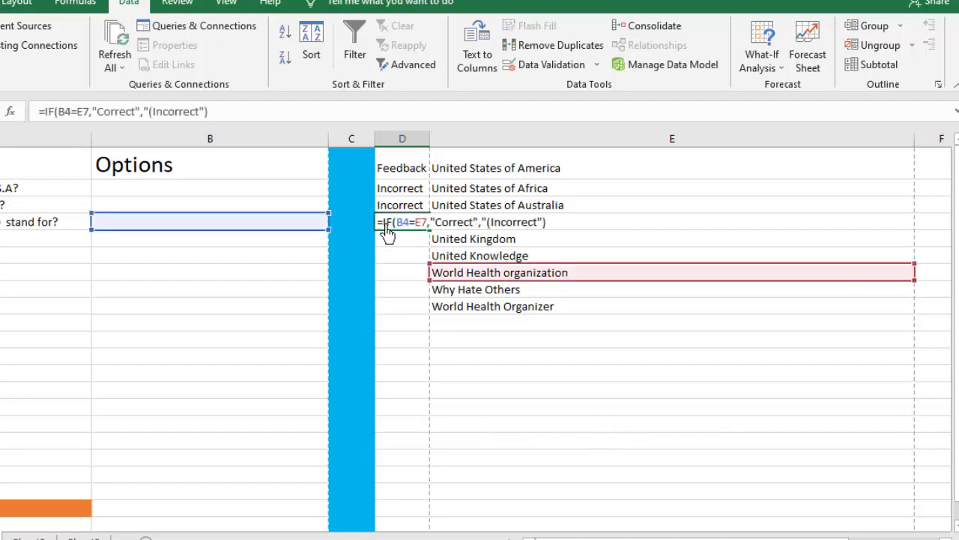
pyautogui.click(488, 228)
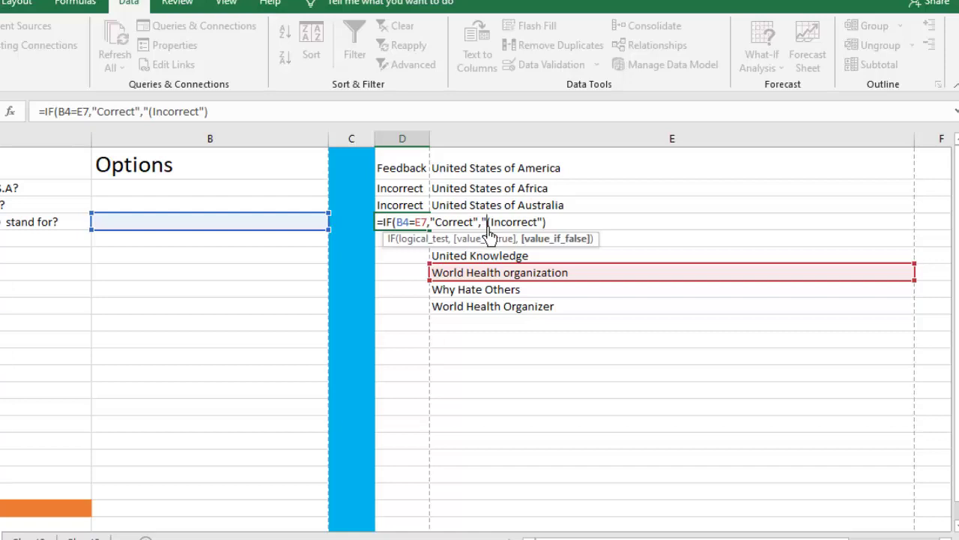
pyautogui.click(491, 228)
pyautogui.press('BackSpace')
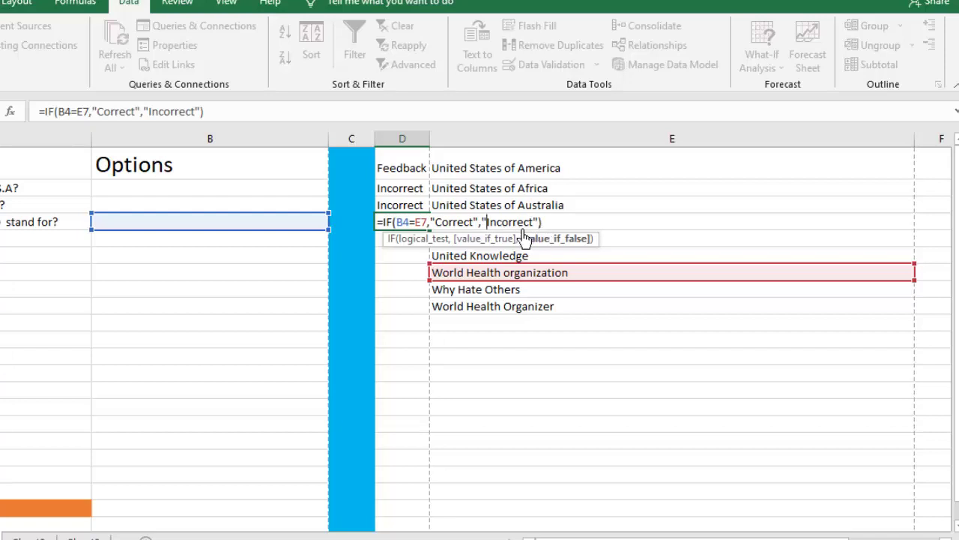
pyautogui.click(480, 223)
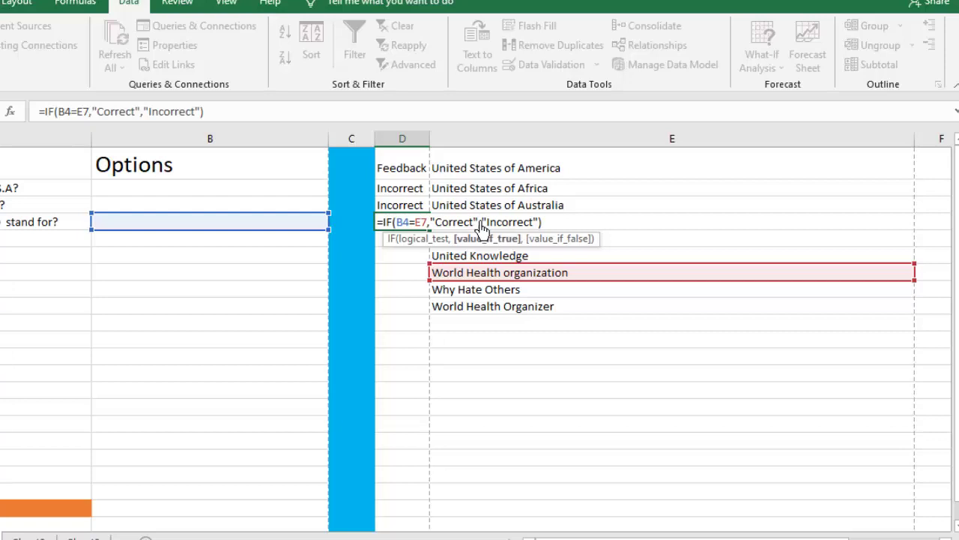
pyautogui.press('Right')
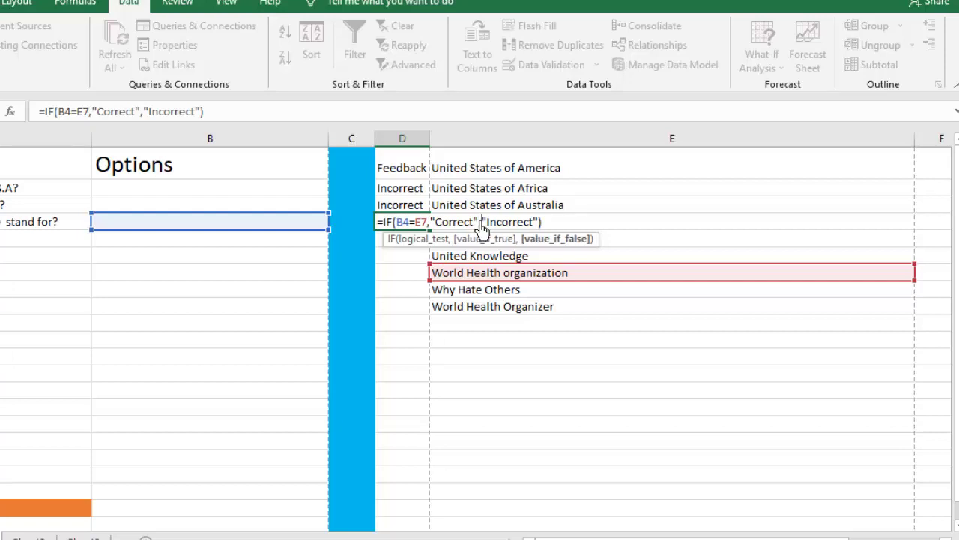
pyautogui.press('Return')
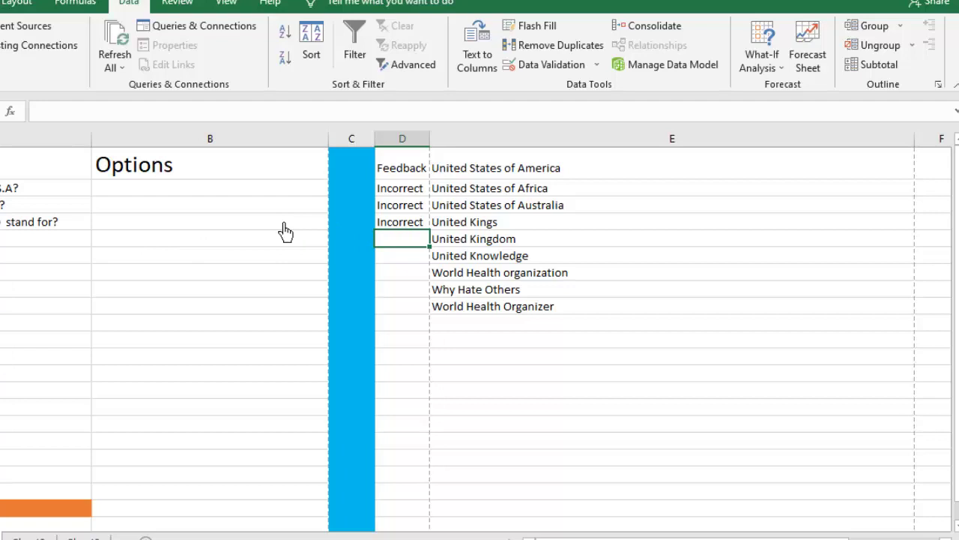
# Try B4's options World Health organization, Why Hate Others, World Health Organizer, ending on World Health organization.
pyautogui.click(285, 223)
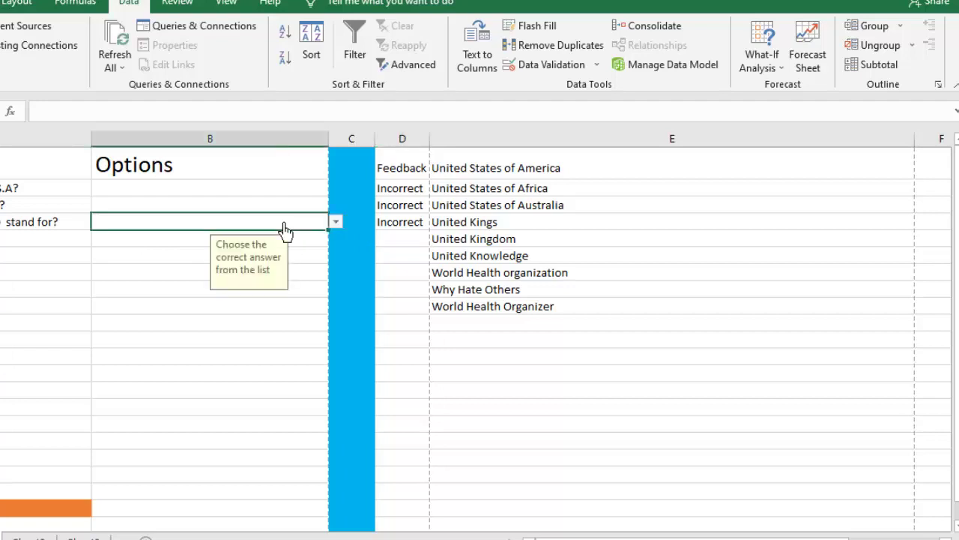
pyautogui.click(337, 225)
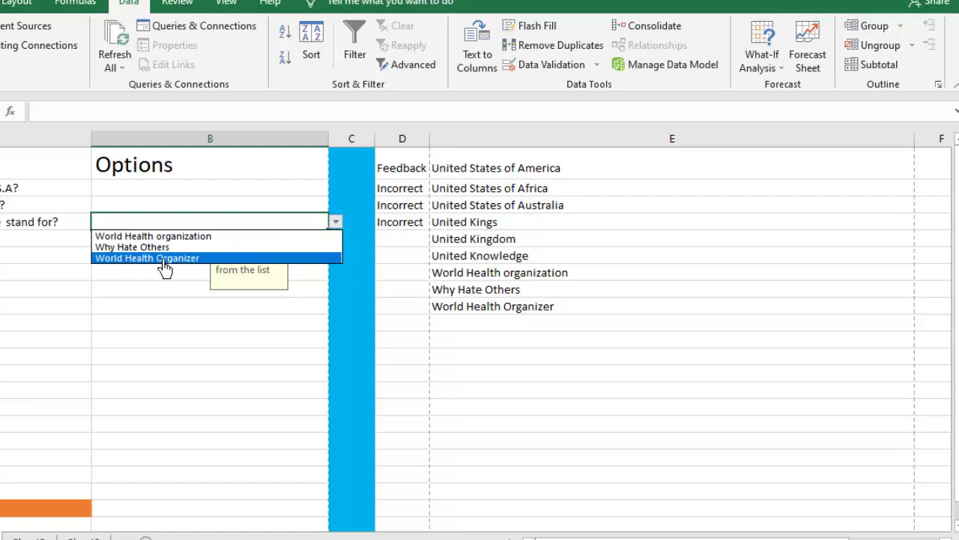
pyautogui.click(129, 237)
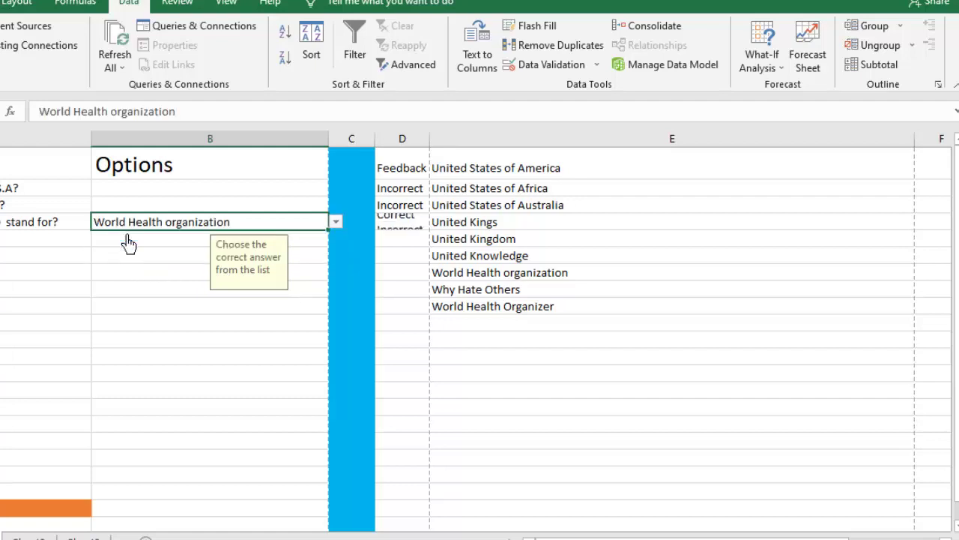
pyautogui.click(335, 223)
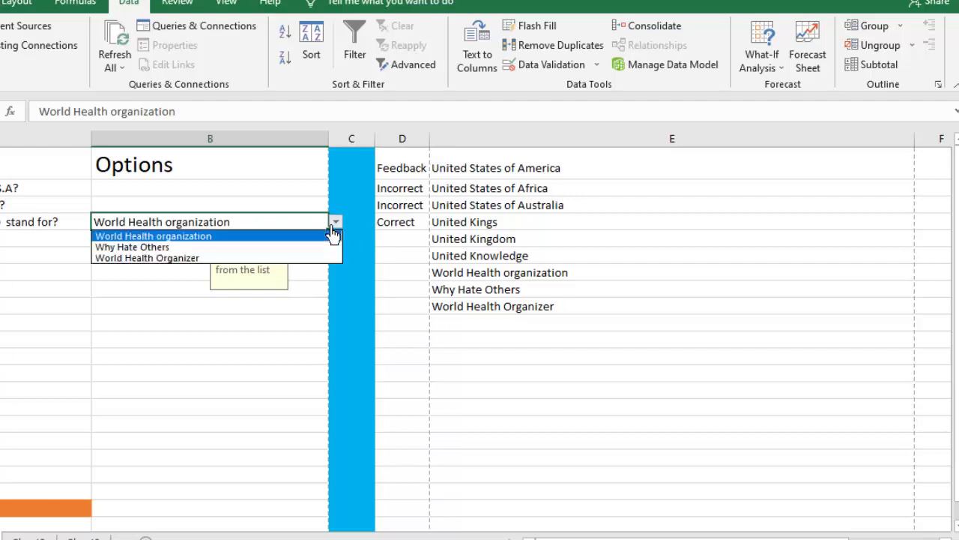
pyautogui.click(225, 247)
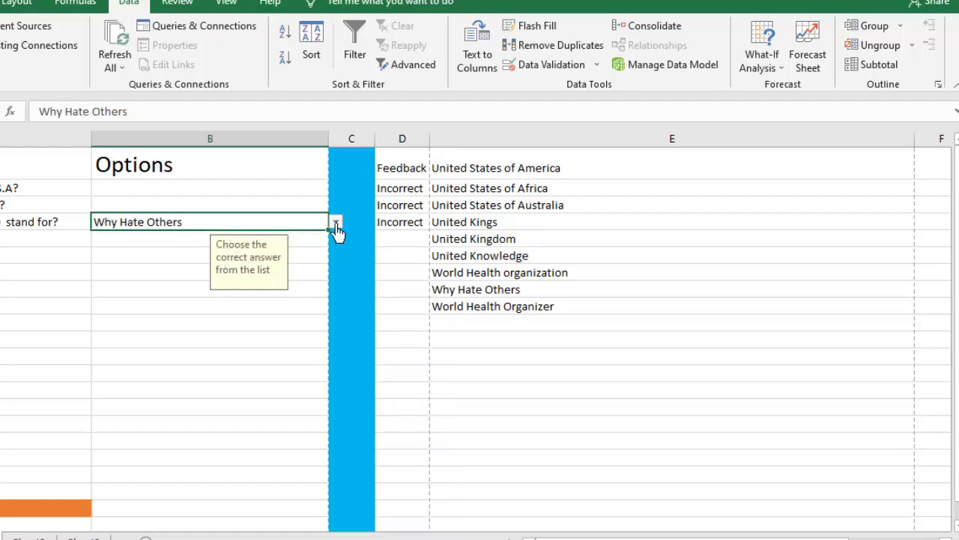
pyautogui.click(336, 224)
pyautogui.click(228, 258)
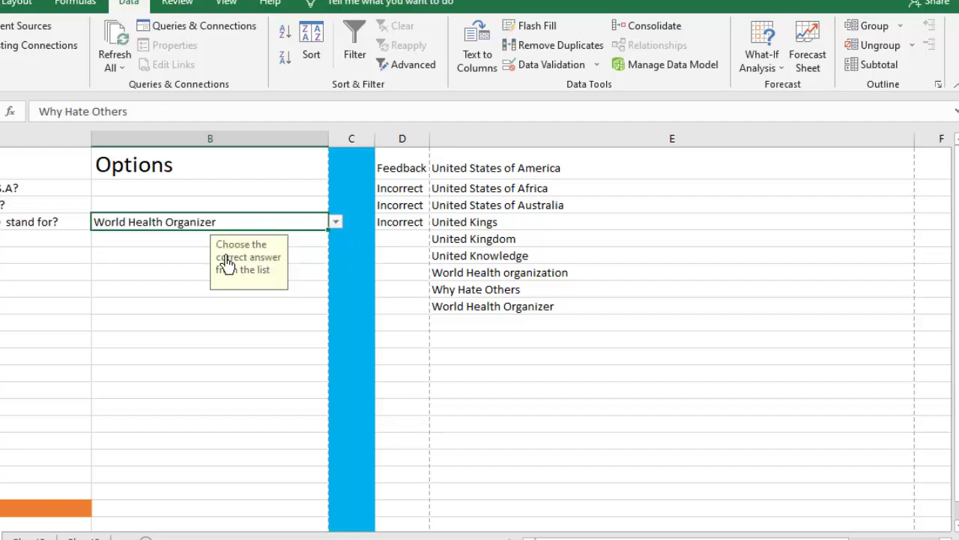
pyautogui.click(336, 223)
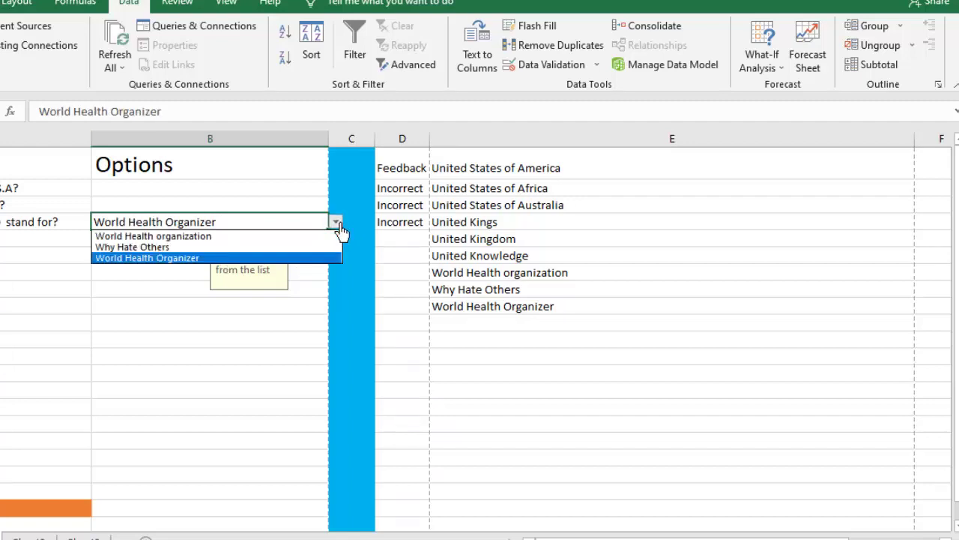
pyautogui.click(179, 236)
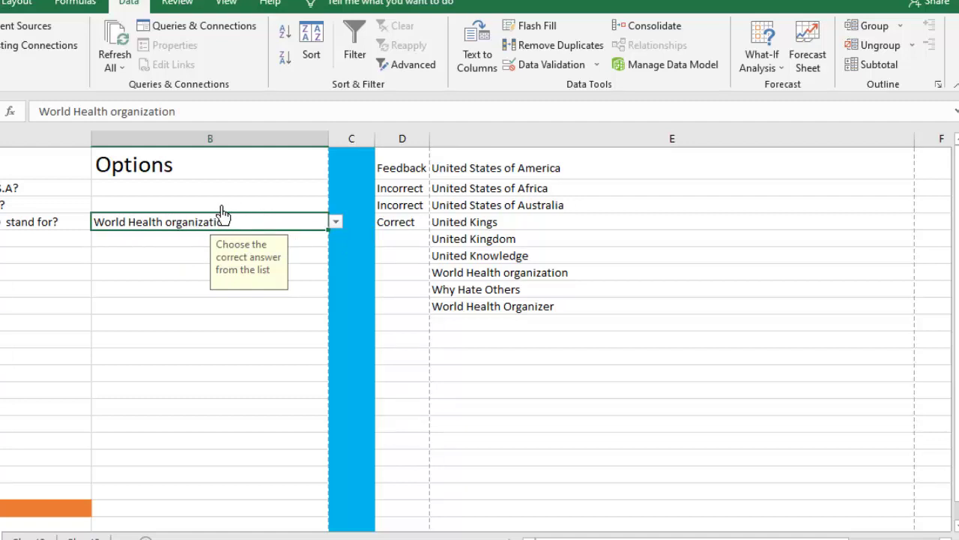
pyautogui.click(222, 207)
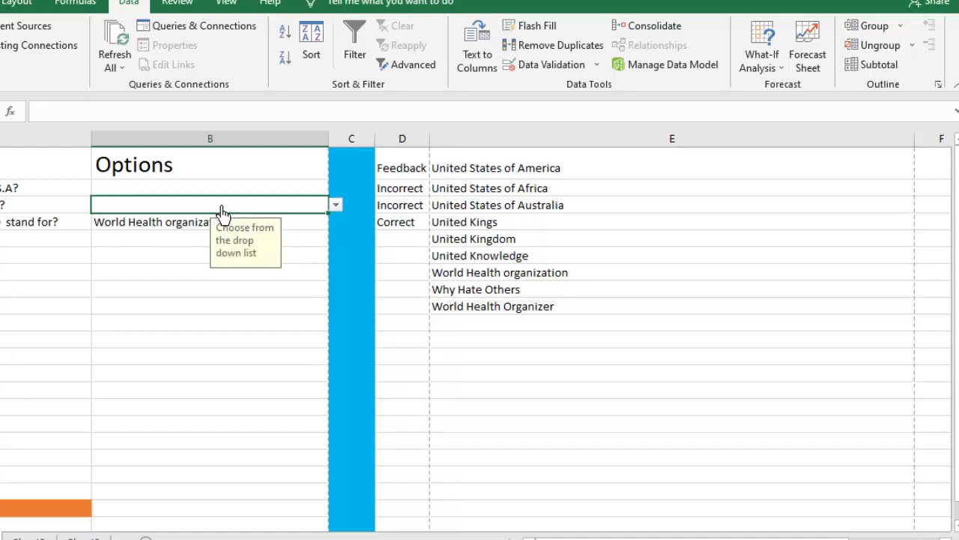
pyautogui.click(335, 206)
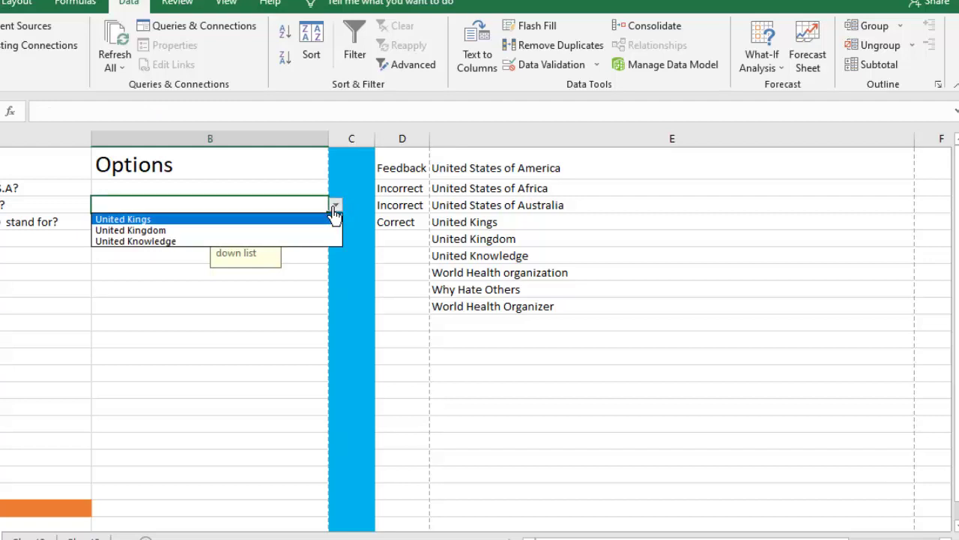
pyautogui.press('Escape')
pyautogui.click(298, 190)
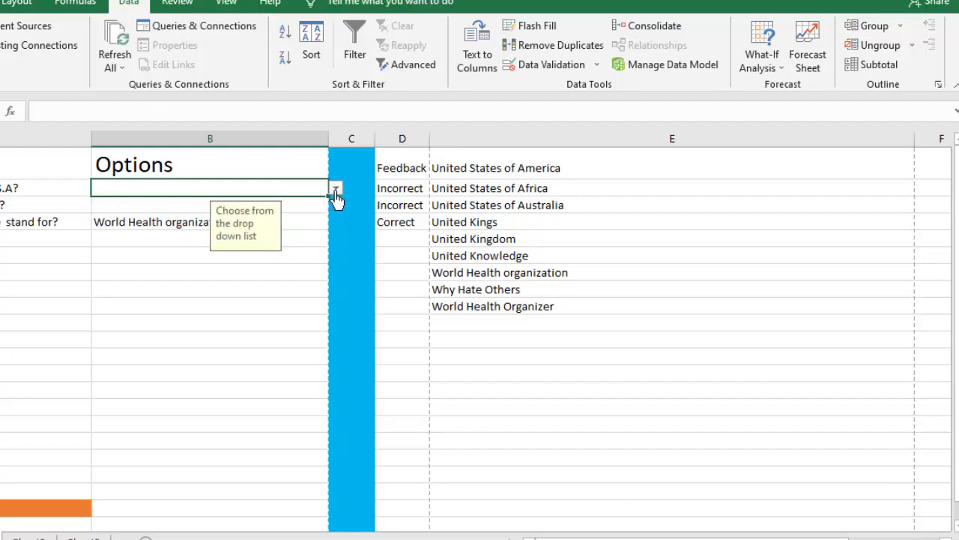
pyautogui.click(335, 188)
pyautogui.press('Escape')
# Enter =COUNTIF(D2:D4,"Correct") in an empty column E cell to count correct answers.
pyautogui.click(450, 384)
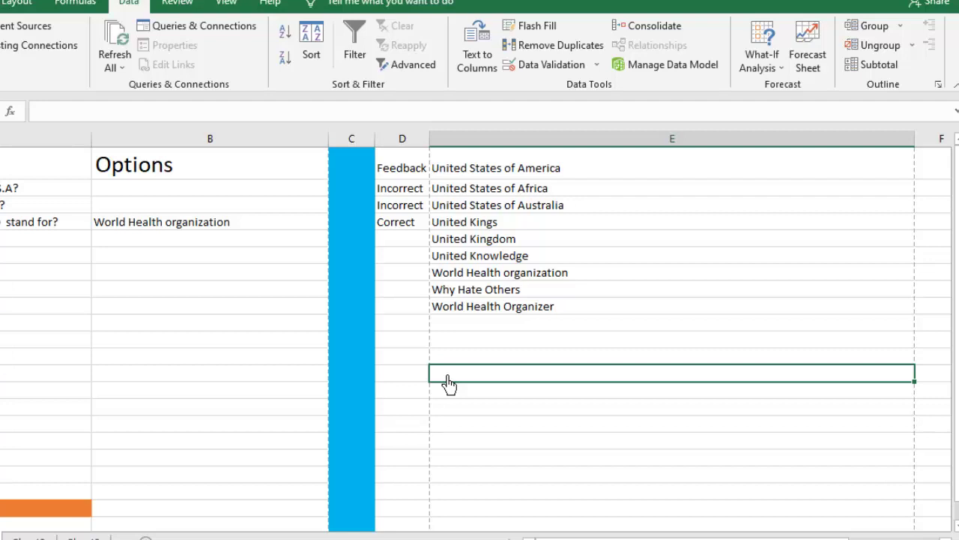
pyautogui.write('=')
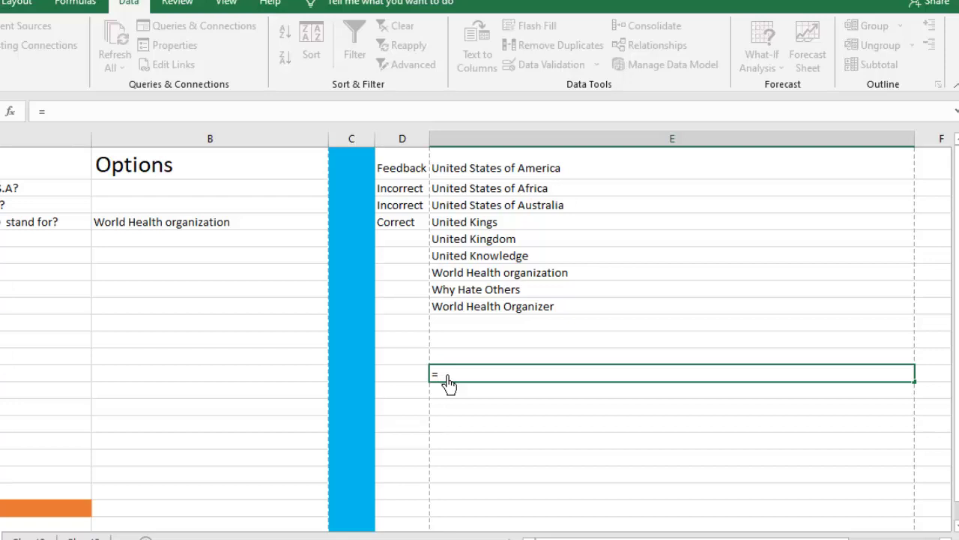
pyautogui.write('coun')
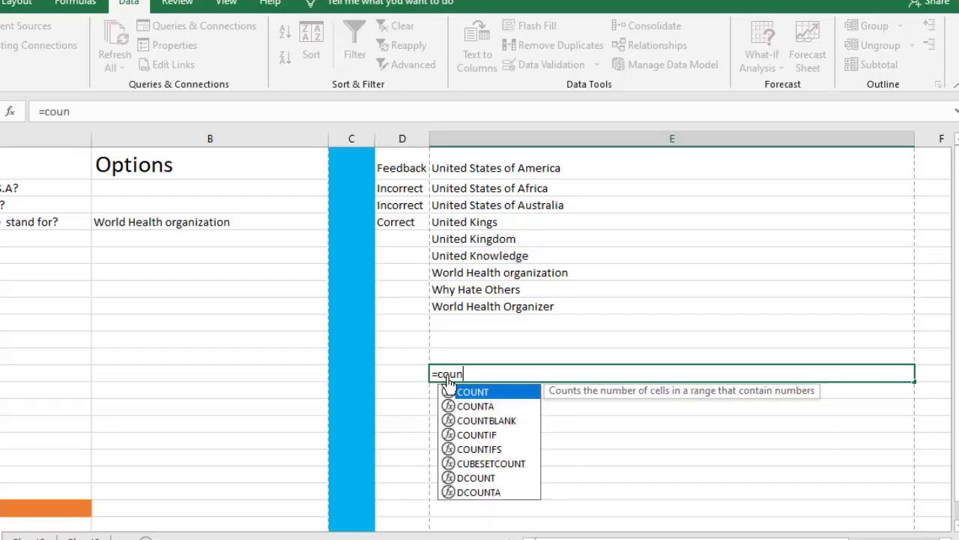
pyautogui.click(493, 441)
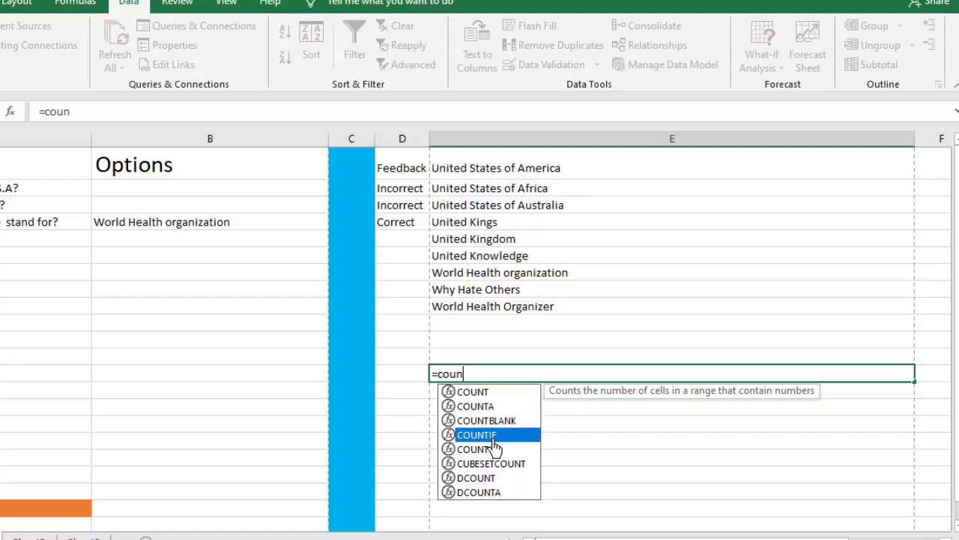
pyautogui.doubleClick(493, 441)
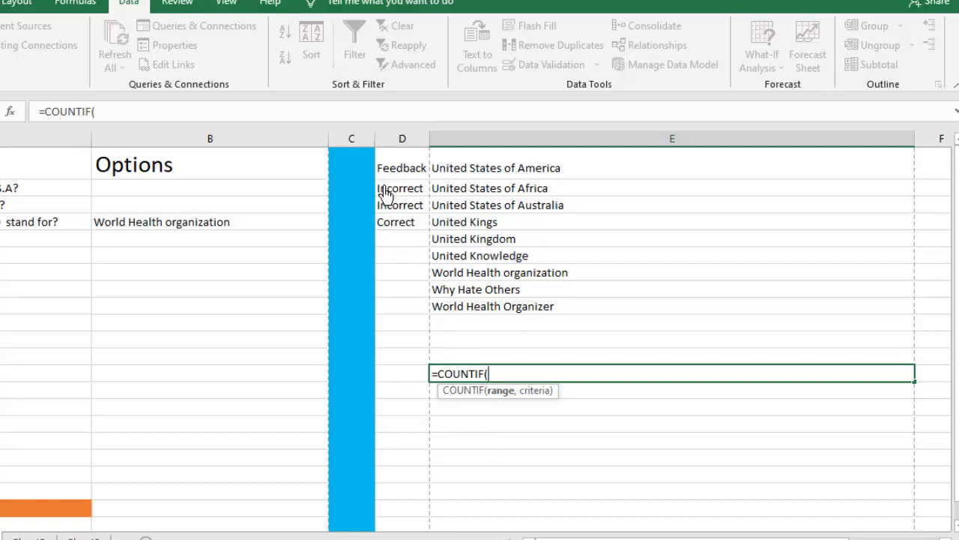
pyautogui.moveTo(384, 193); pyautogui.dragTo(394, 247)
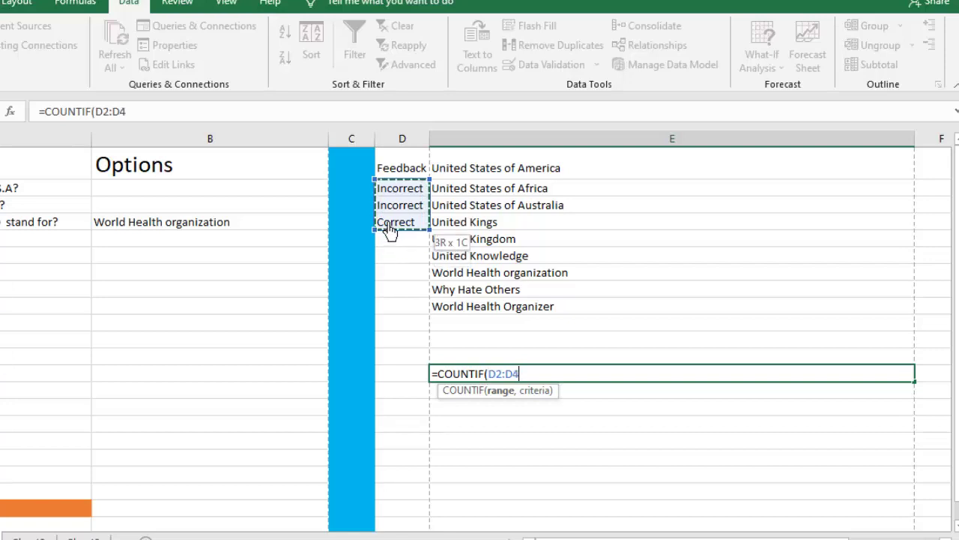
pyautogui.moveTo(395, 247); pyautogui.dragTo(390, 229)
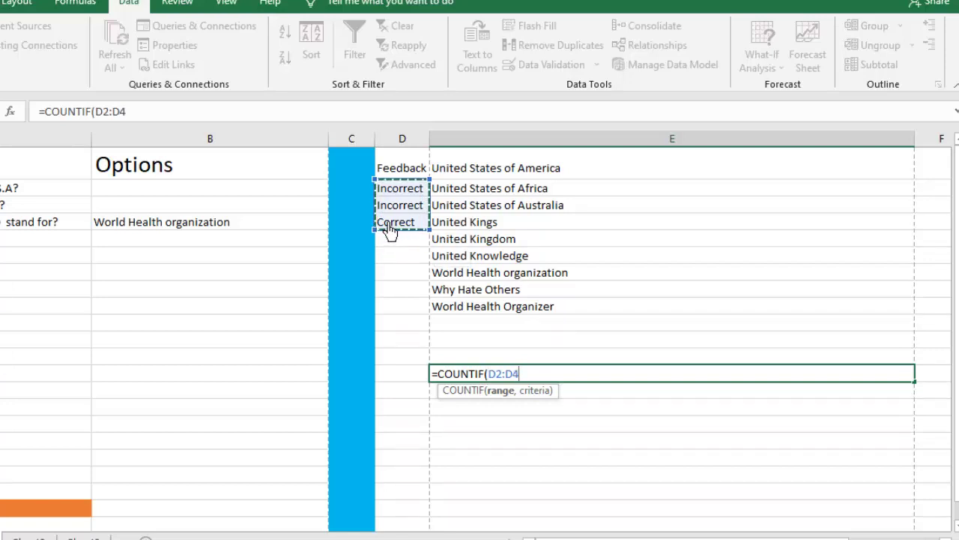
pyautogui.write(',"Correct')
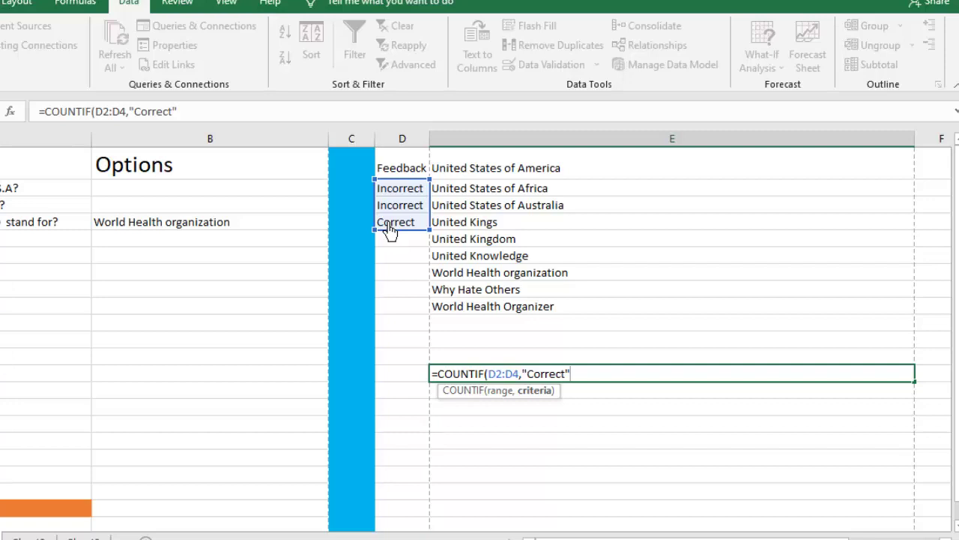
pyautogui.write(')')
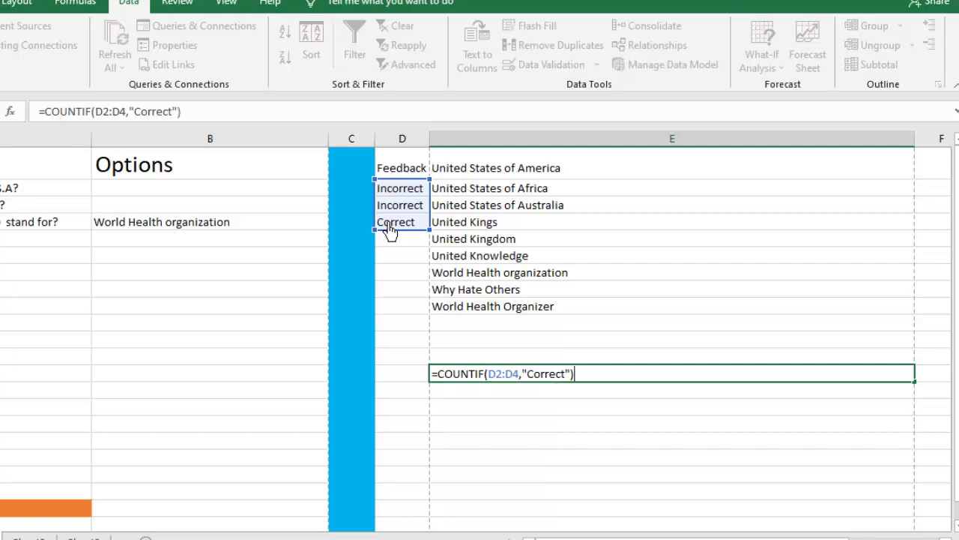
pyautogui.press('Return')
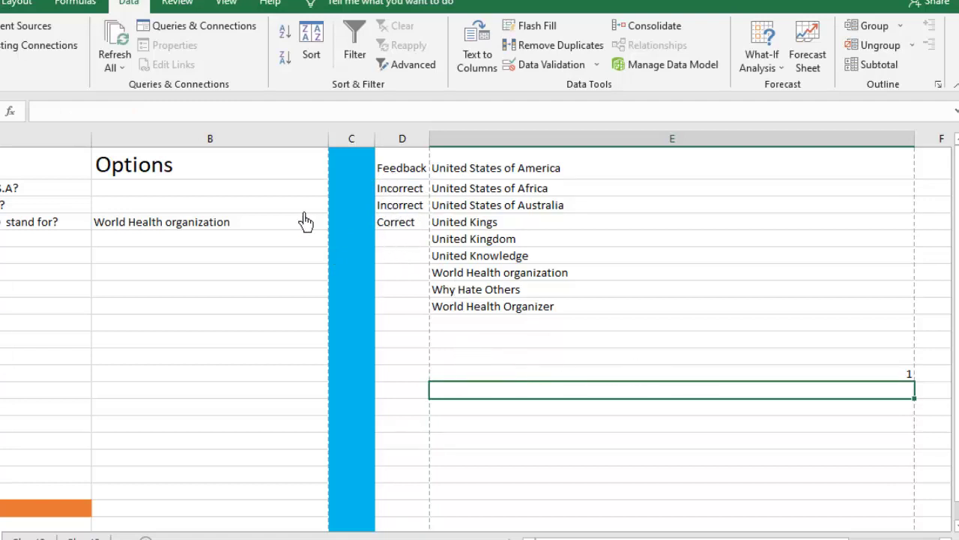
# Pick United Kingdom, United States of Africa and Why Hate Others as the three answers.
pyautogui.click(264, 207)
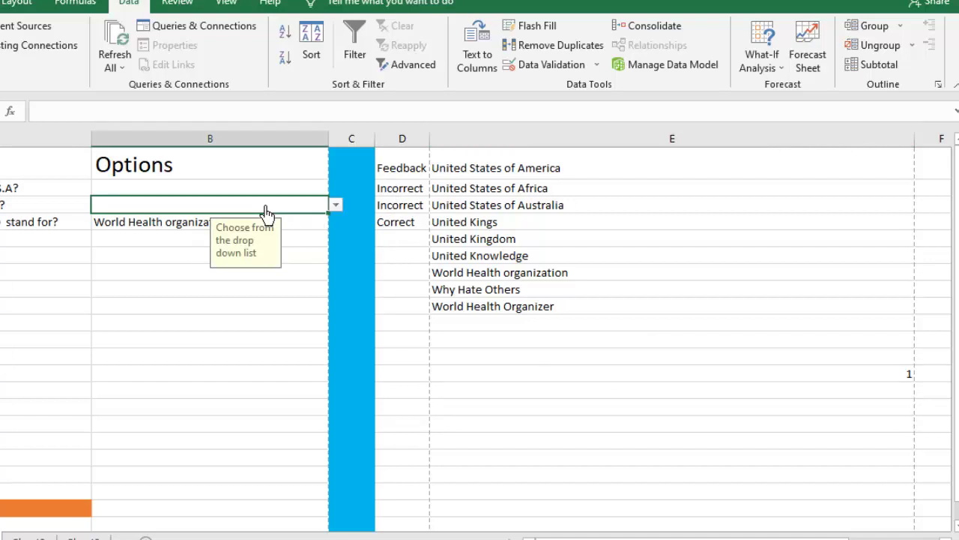
pyautogui.click(335, 205)
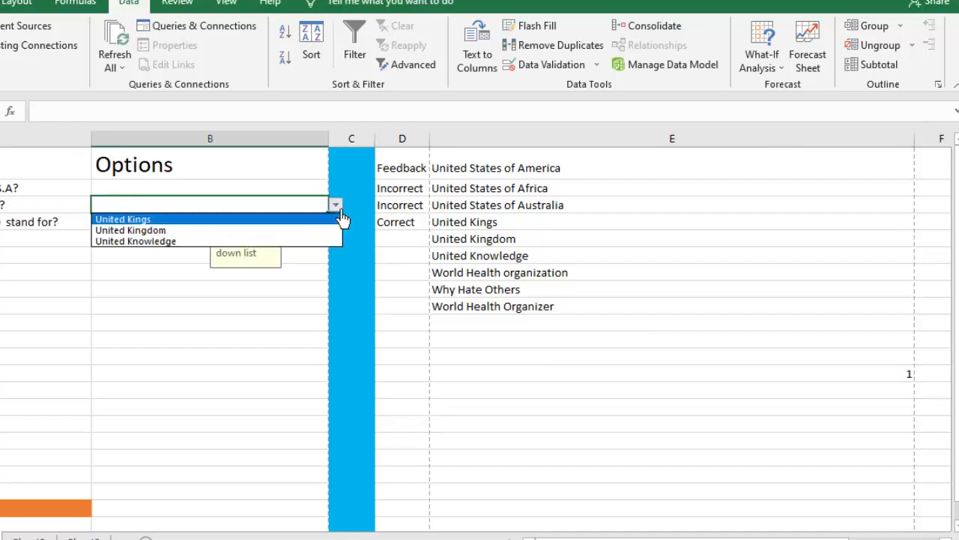
pyautogui.click(221, 232)
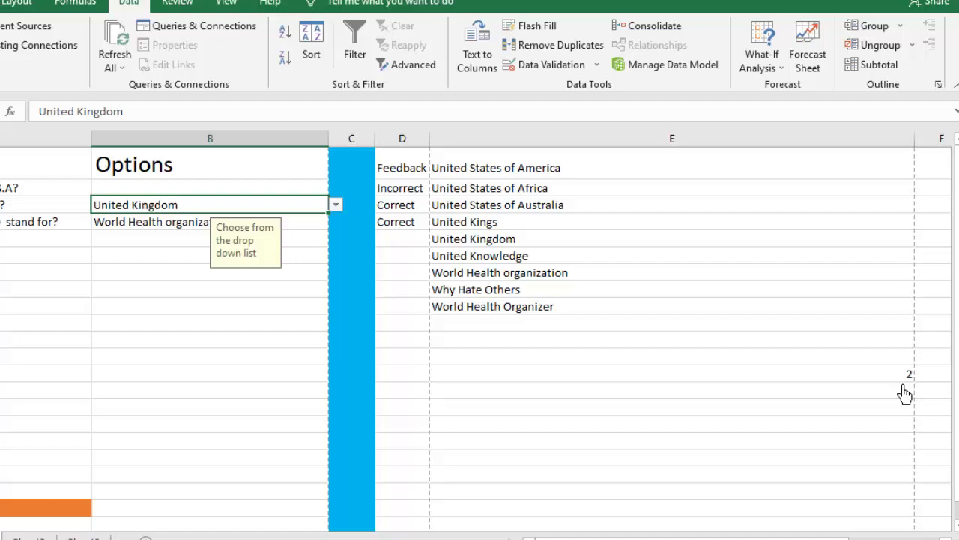
pyautogui.click(287, 192)
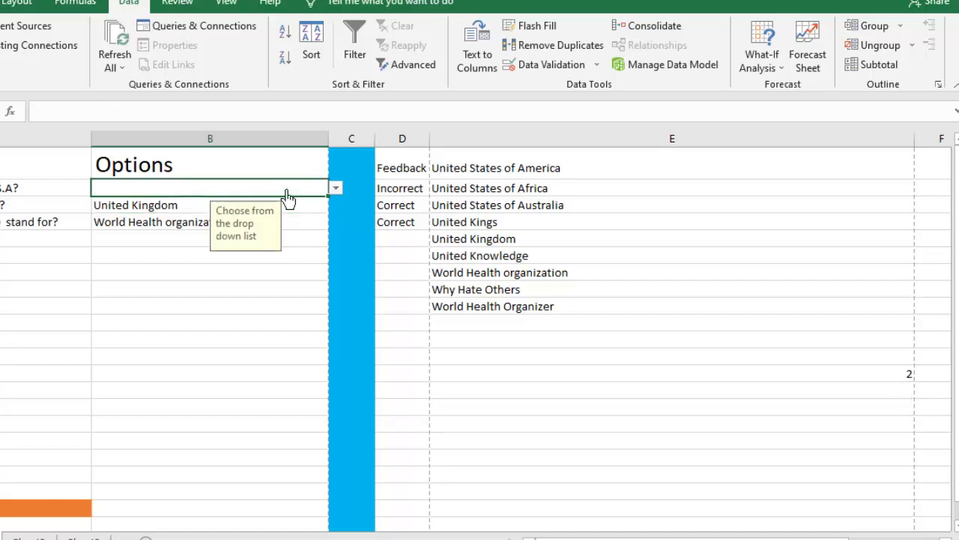
pyautogui.click(336, 189)
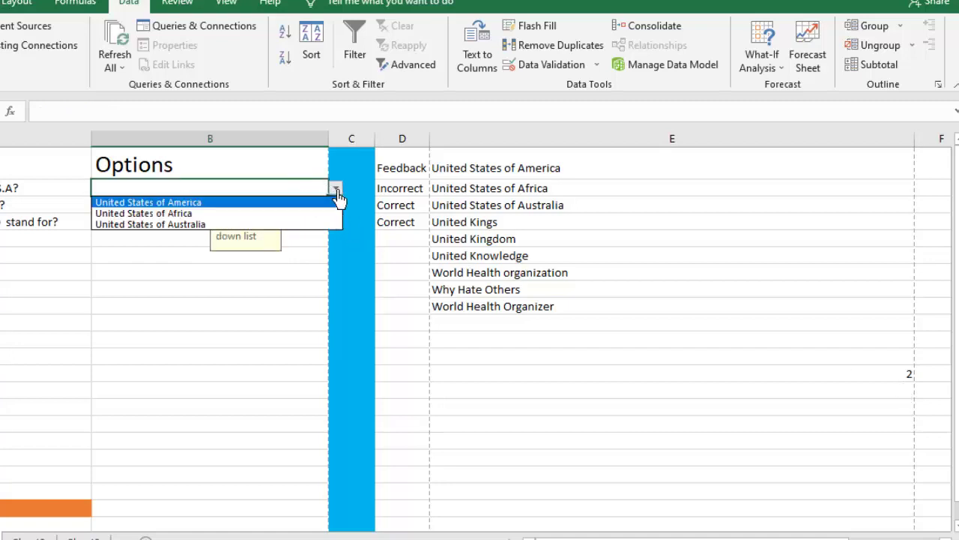
pyautogui.click(199, 216)
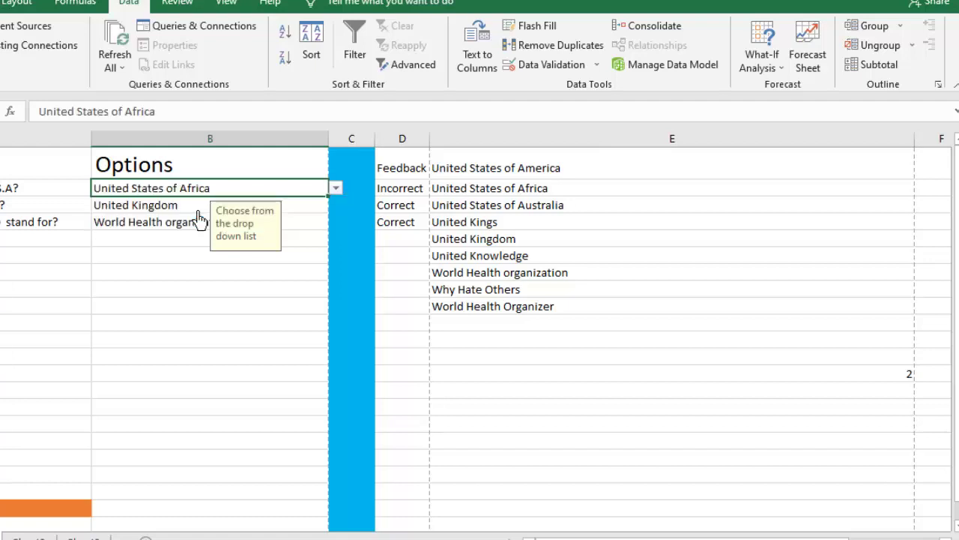
pyautogui.click(157, 224)
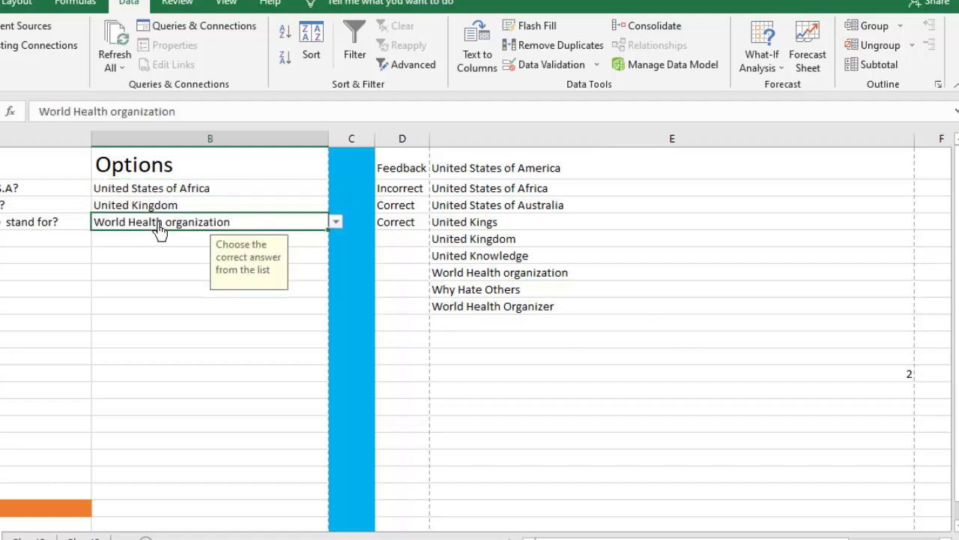
pyautogui.click(335, 225)
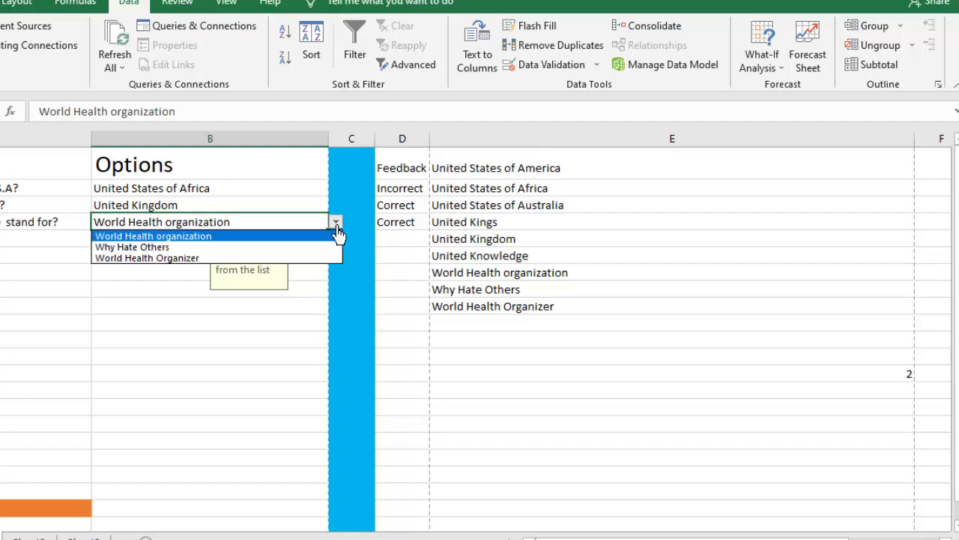
pyautogui.click(205, 247)
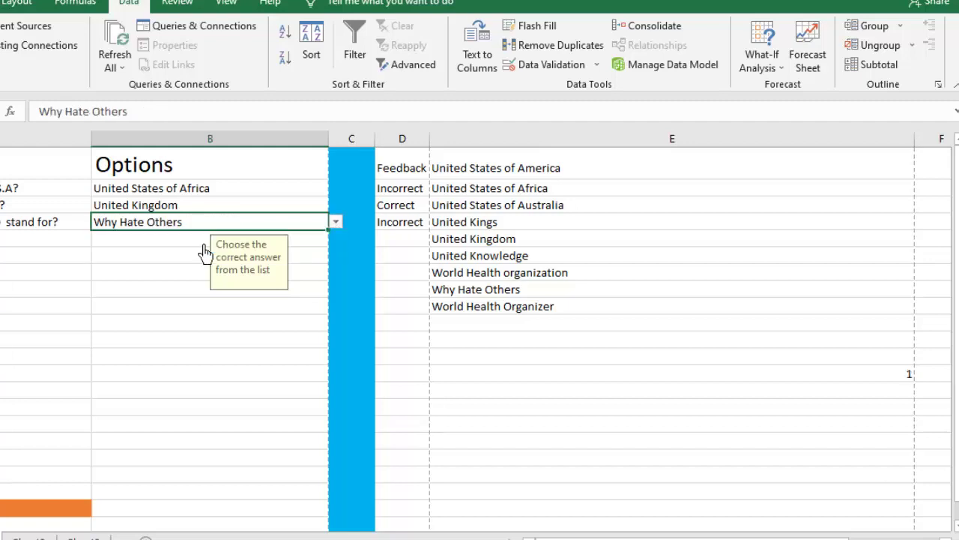
# Change the first answer in B2 to United States of America.
pyautogui.click(230, 189)
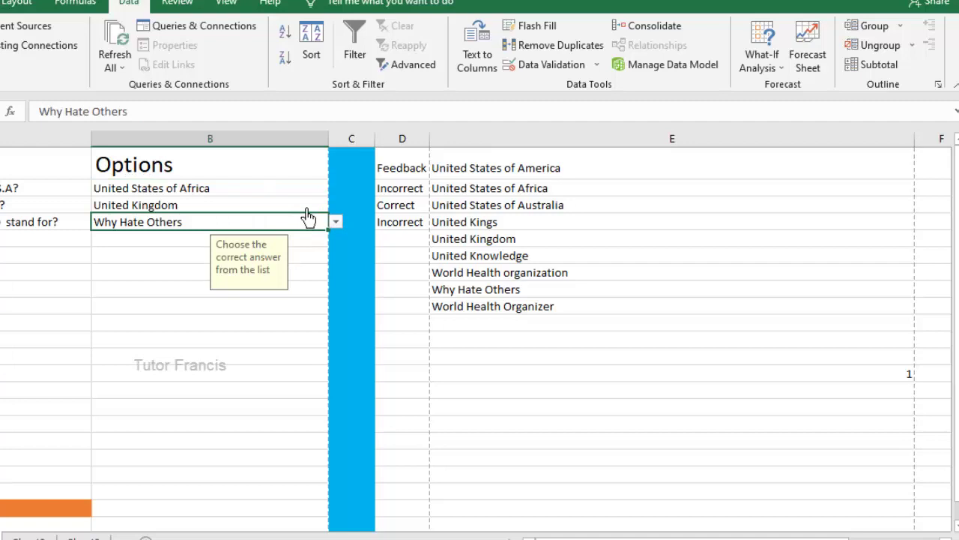
pyautogui.moveTo(305, 217); pyautogui.dragTo(329, 193)
pyautogui.click(324, 192)
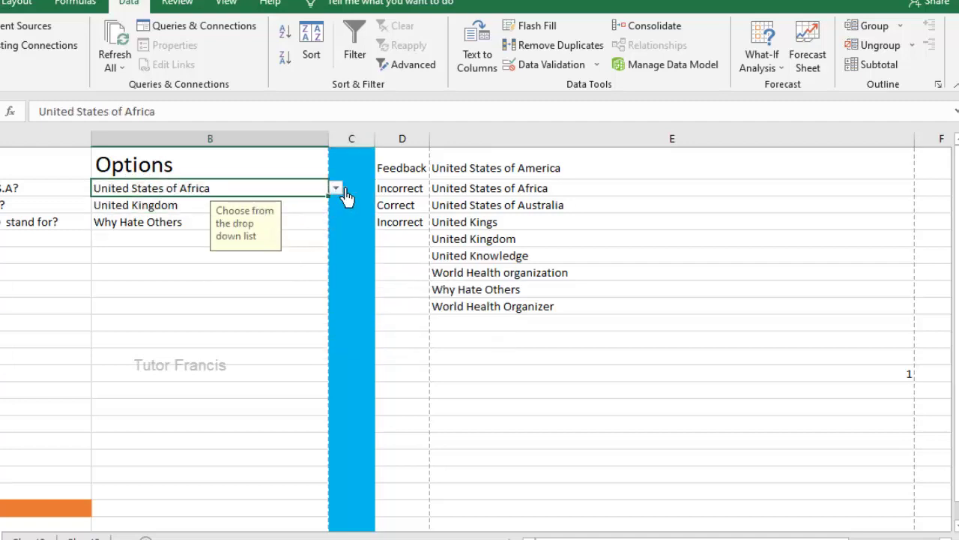
pyautogui.click(346, 195)
pyautogui.click(309, 193)
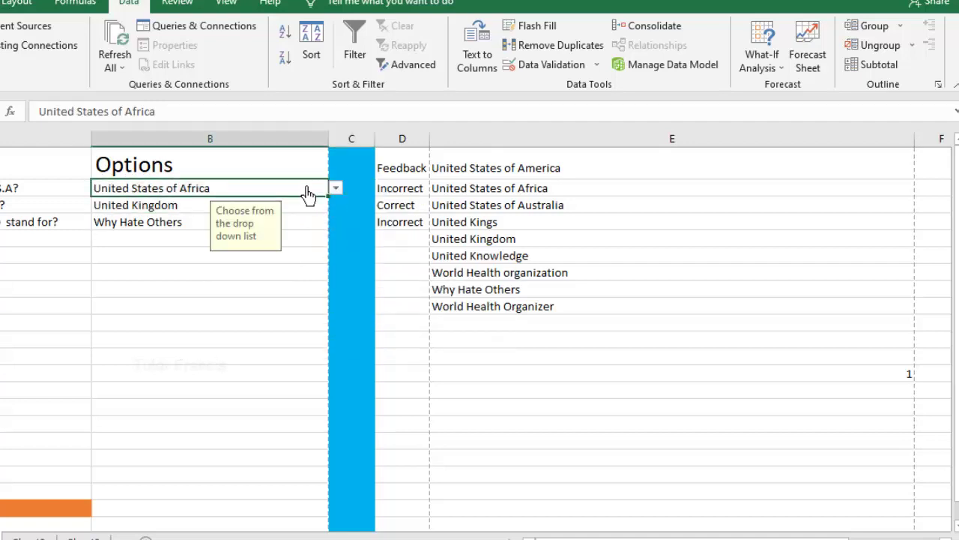
pyautogui.doubleClick(322, 193)
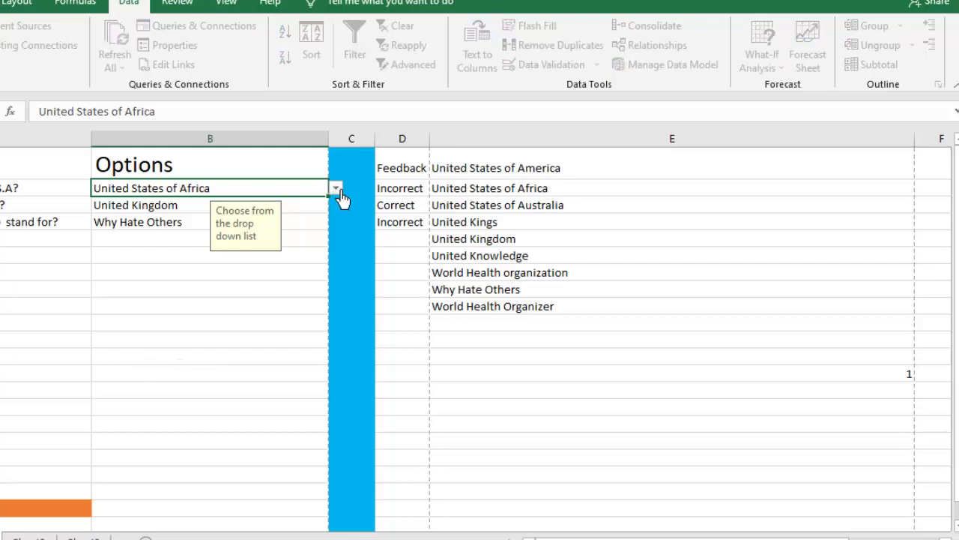
pyautogui.click(336, 190)
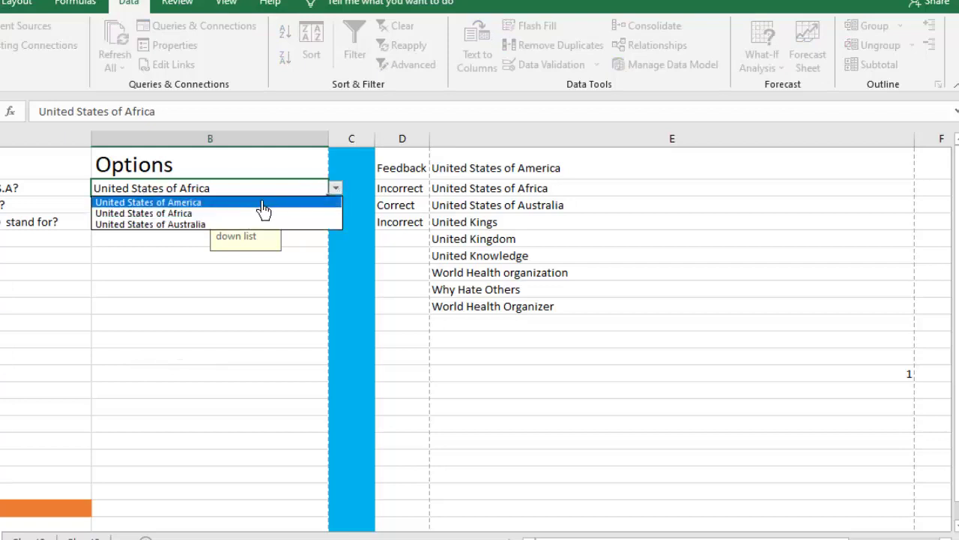
pyautogui.click(263, 204)
# Keep United Kingdom in B3 and change B4 to World Health organization.
pyautogui.click(318, 212)
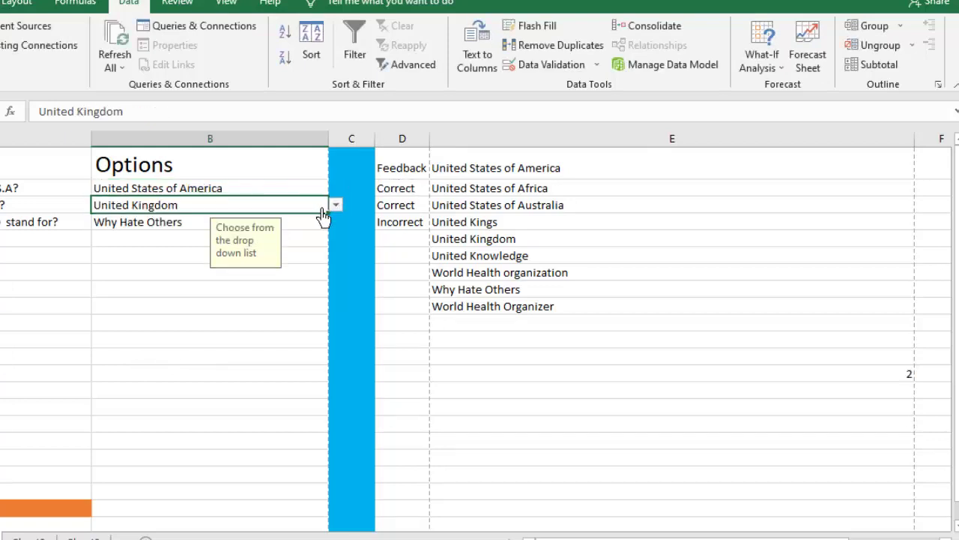
pyautogui.click(338, 207)
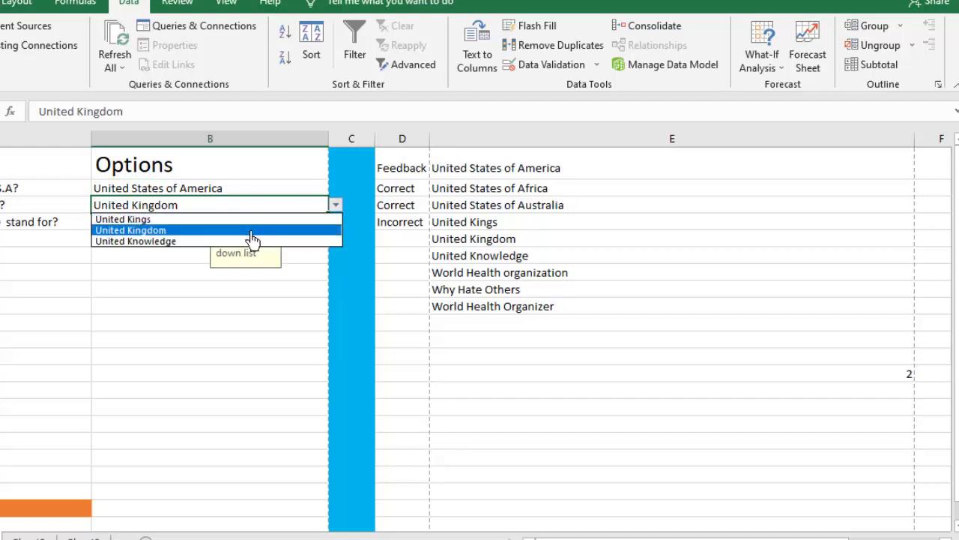
pyautogui.click(253, 238)
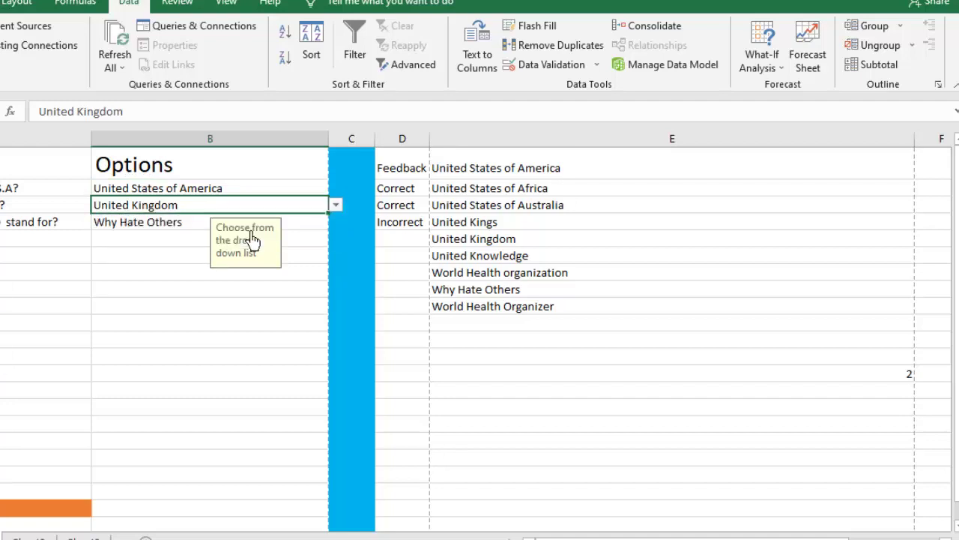
pyautogui.click(186, 229)
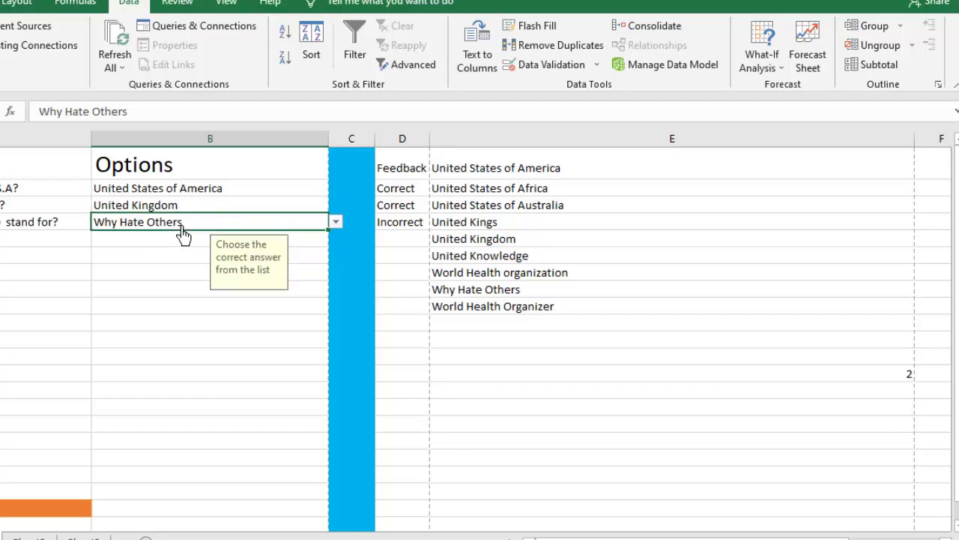
pyautogui.click(336, 224)
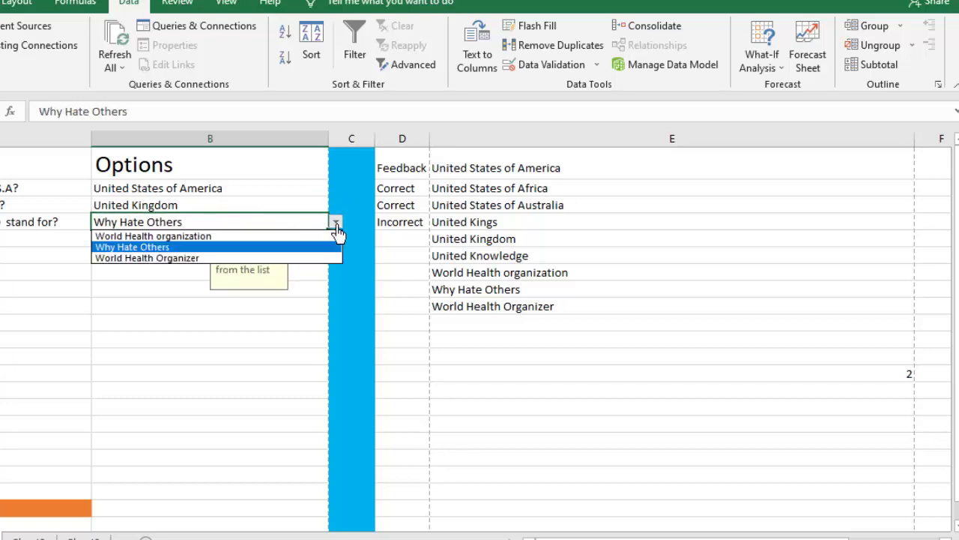
pyautogui.click(181, 236)
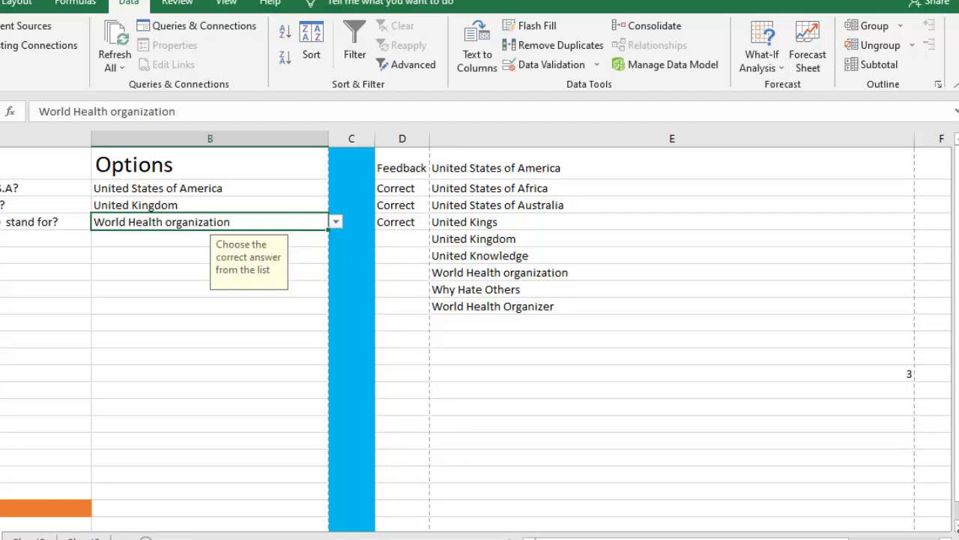
pyautogui.scroll(-1, 874, 518)
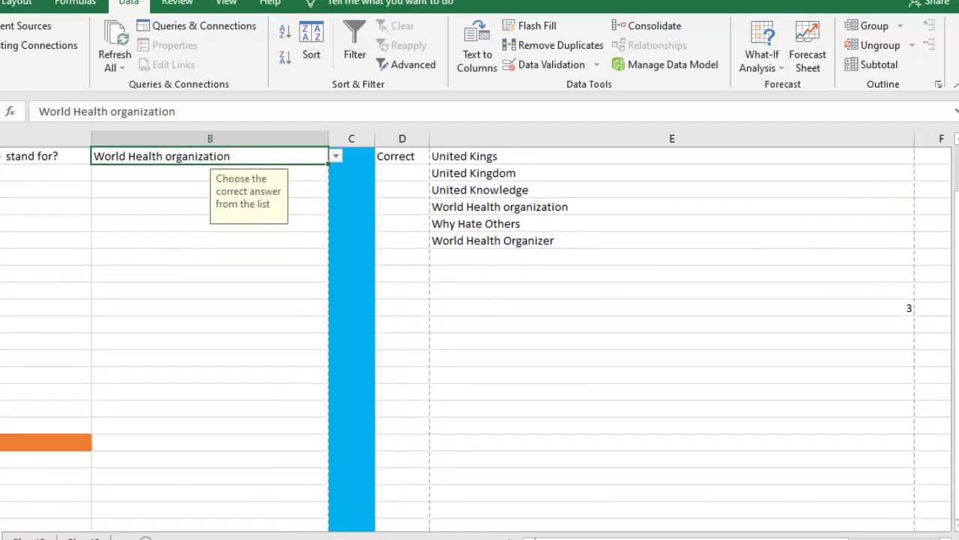
pyautogui.doubleClick(112, 473)
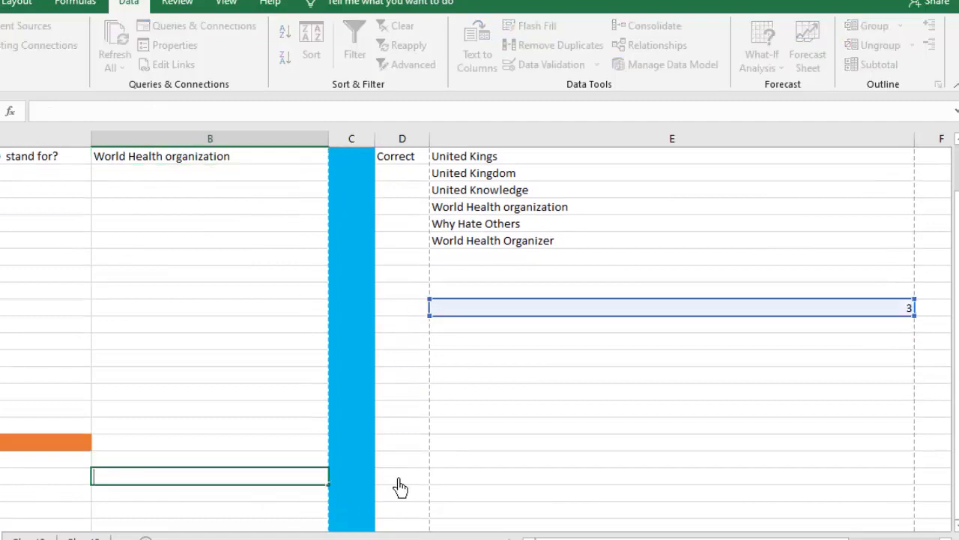
# Enter =E13/3 in an empty column B cell as the total score, showing 1.
pyautogui.click(399, 479)
pyautogui.click(287, 479)
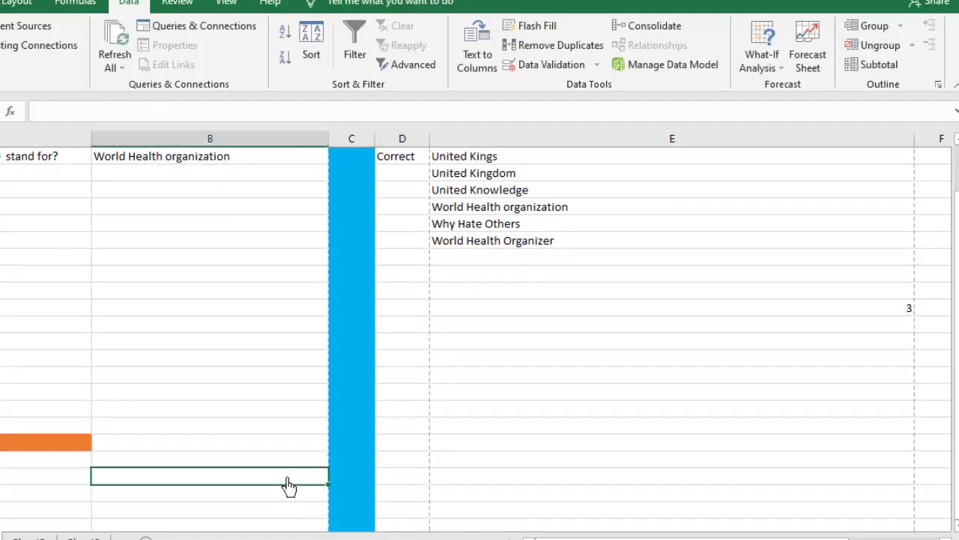
pyautogui.write('=')
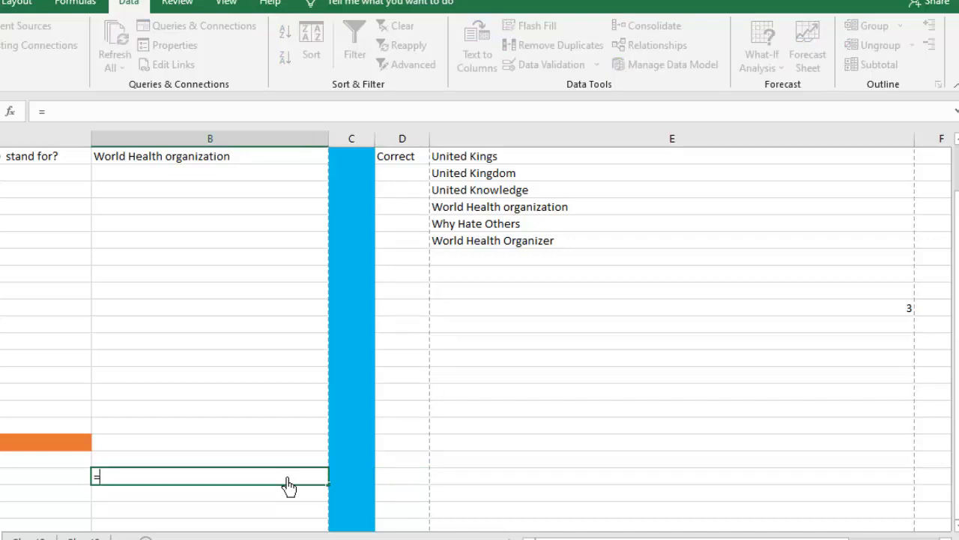
pyautogui.click(858, 318)
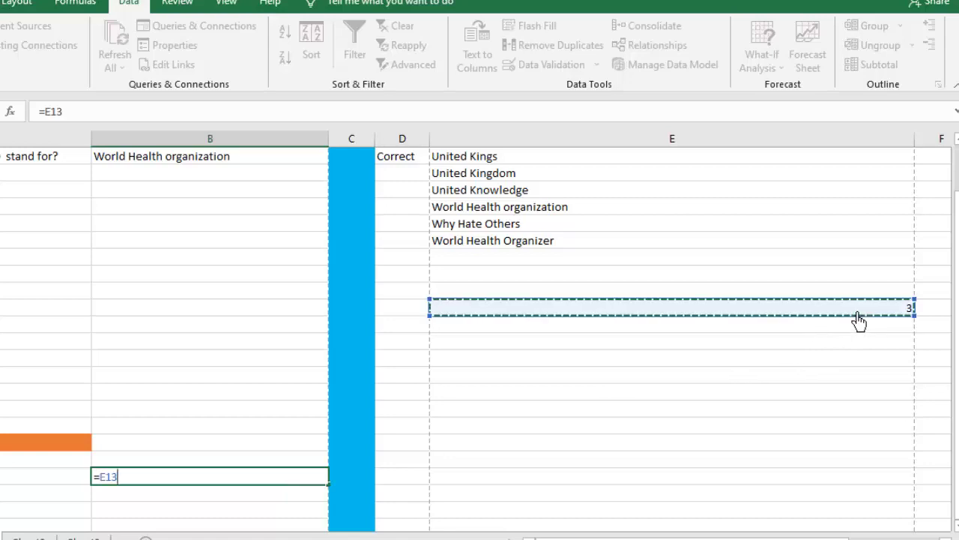
pyautogui.write('/3')
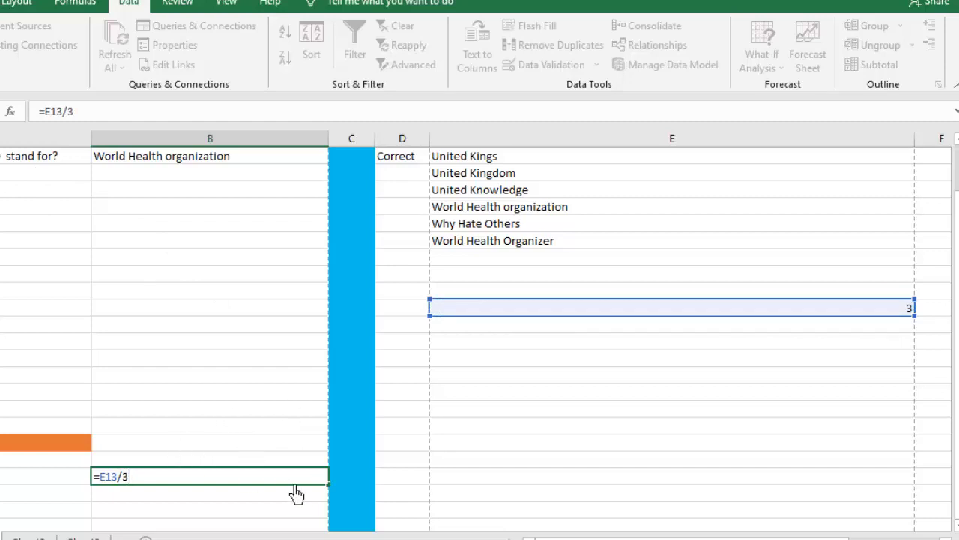
pyautogui.press('Return')
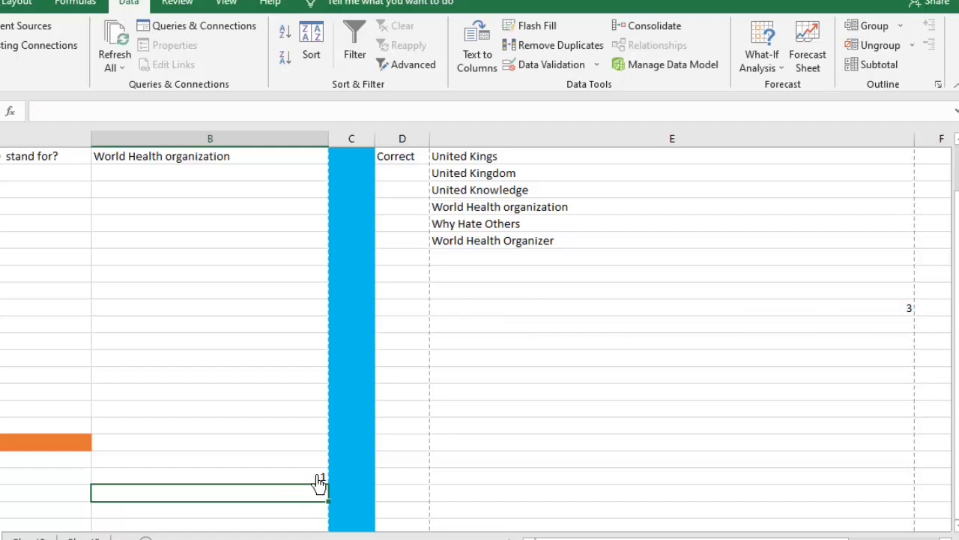
pyautogui.click(320, 479)
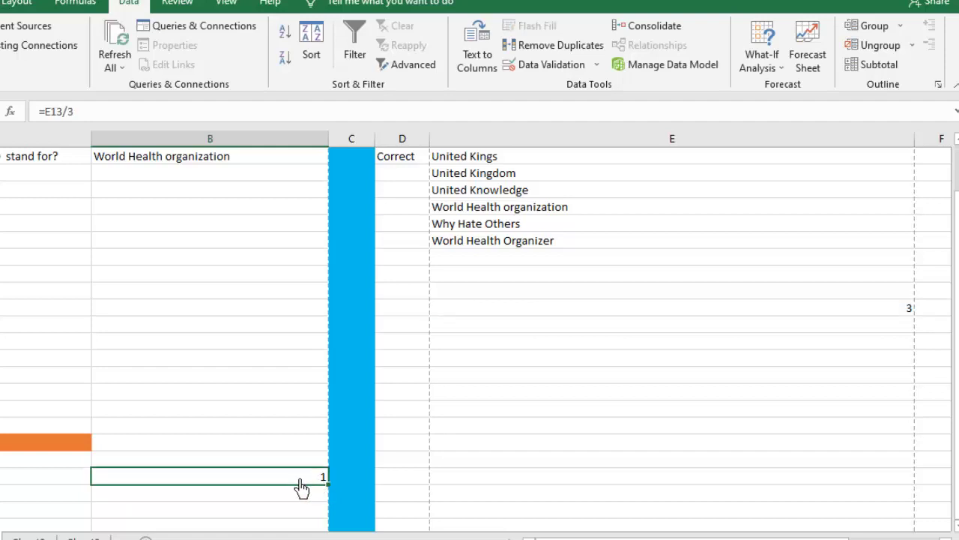
# Format the total score cell as Percentage with 0 decimal places, showing 100%.
pyautogui.rightClick(301, 488)
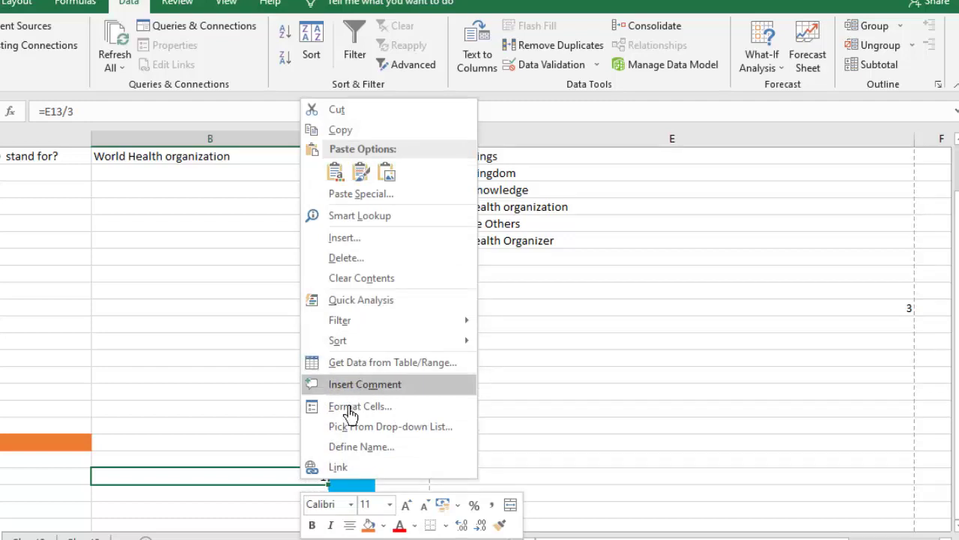
pyautogui.click(381, 414)
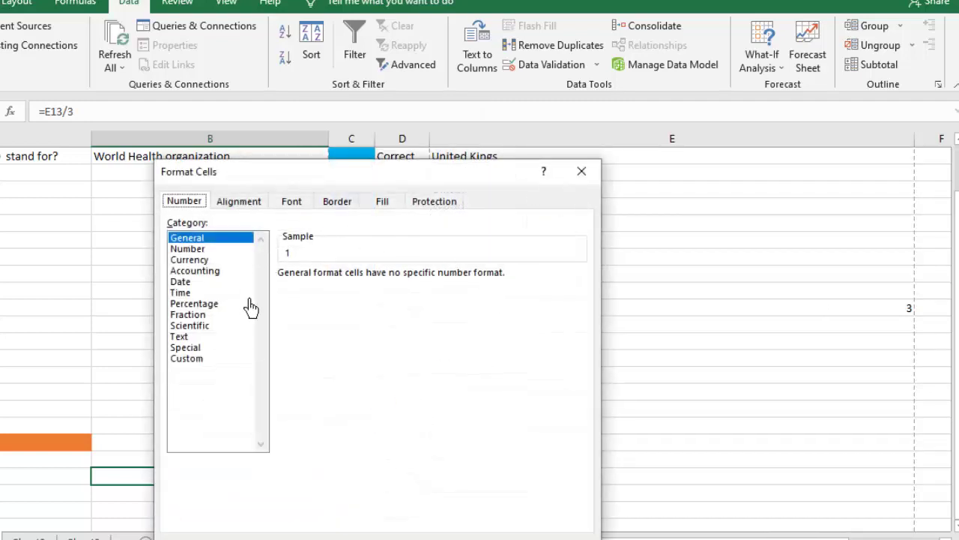
pyautogui.click(180, 304)
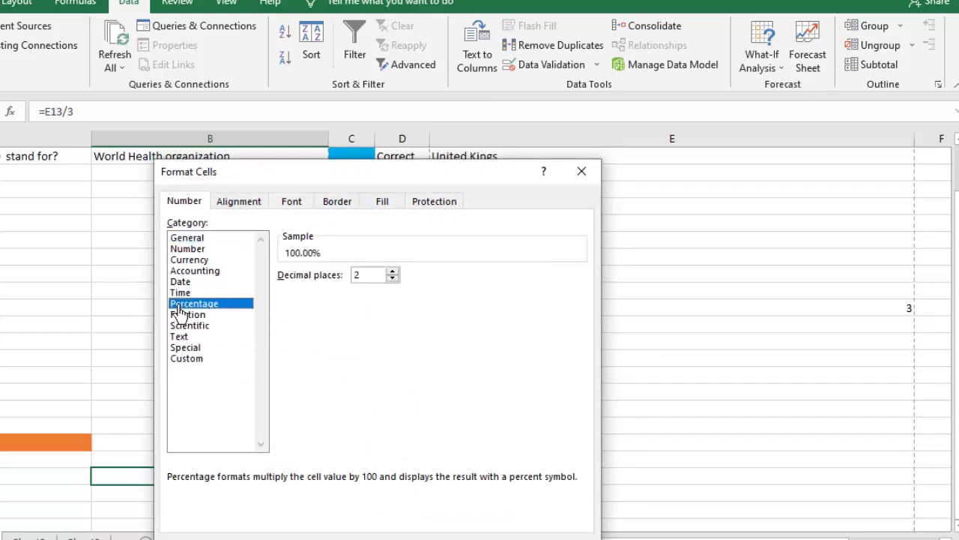
pyautogui.click(393, 278)
pyautogui.press('Return')
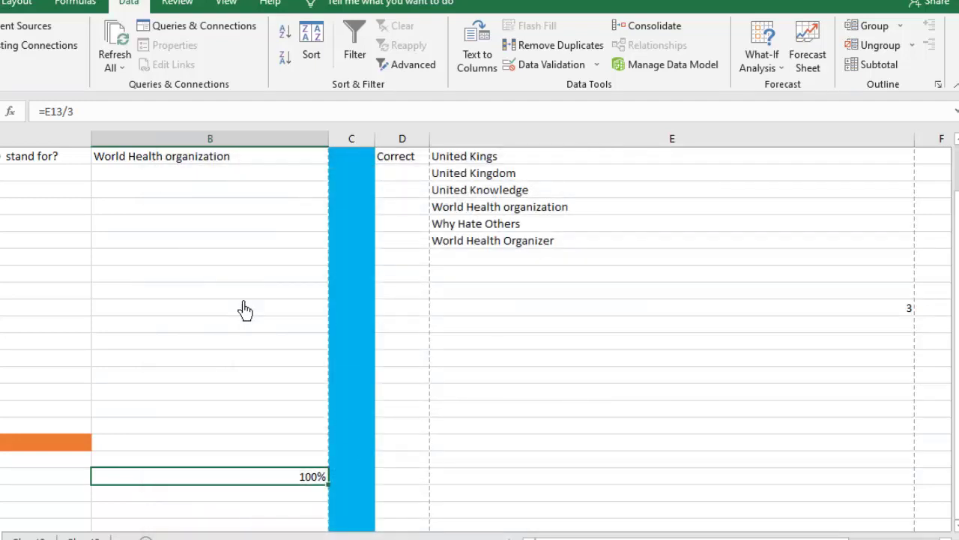
# Pick United Kings from the drop-down as the UK question's answer.
pyautogui.click(285, 174)
pyautogui.press('Up')
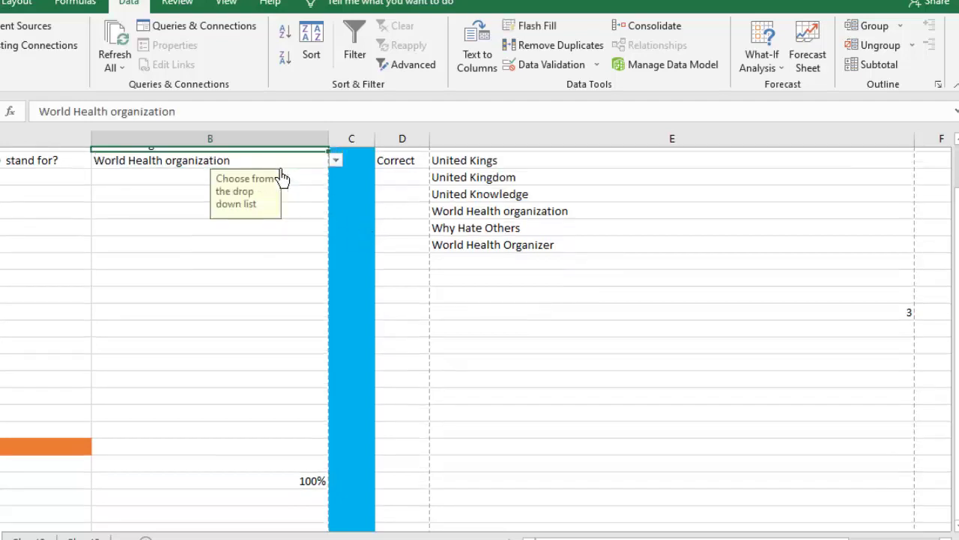
pyautogui.press('Up')
pyautogui.press('Up')
pyautogui.press('Up')
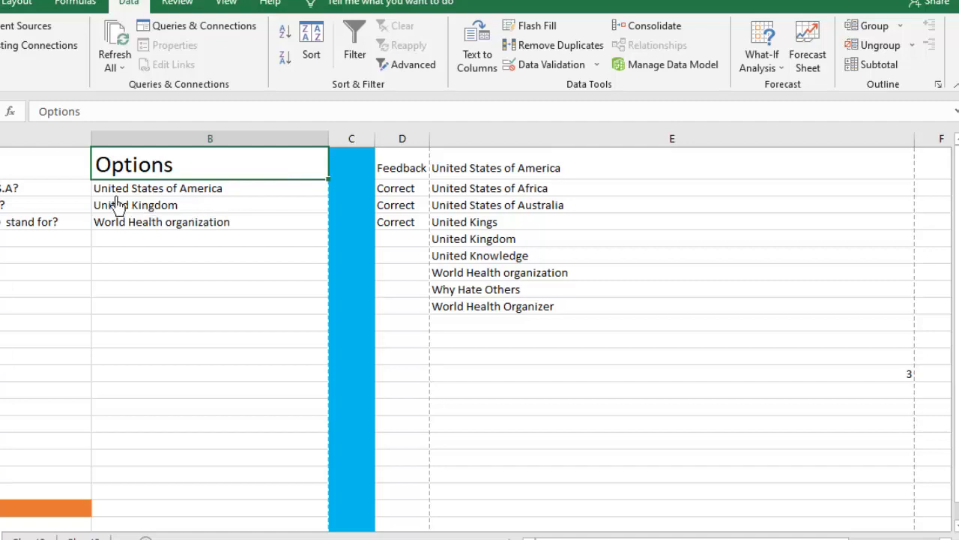
pyautogui.click(180, 210)
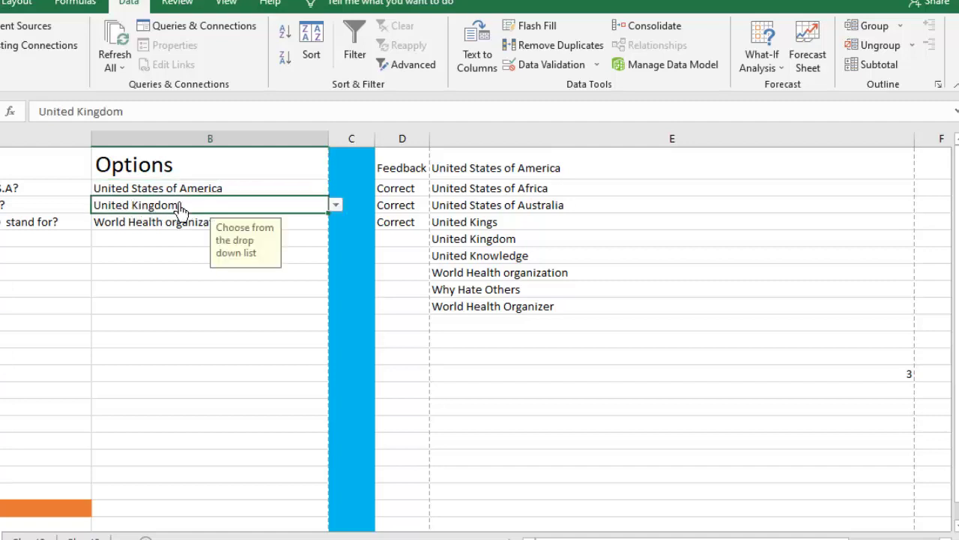
pyautogui.click(335, 206)
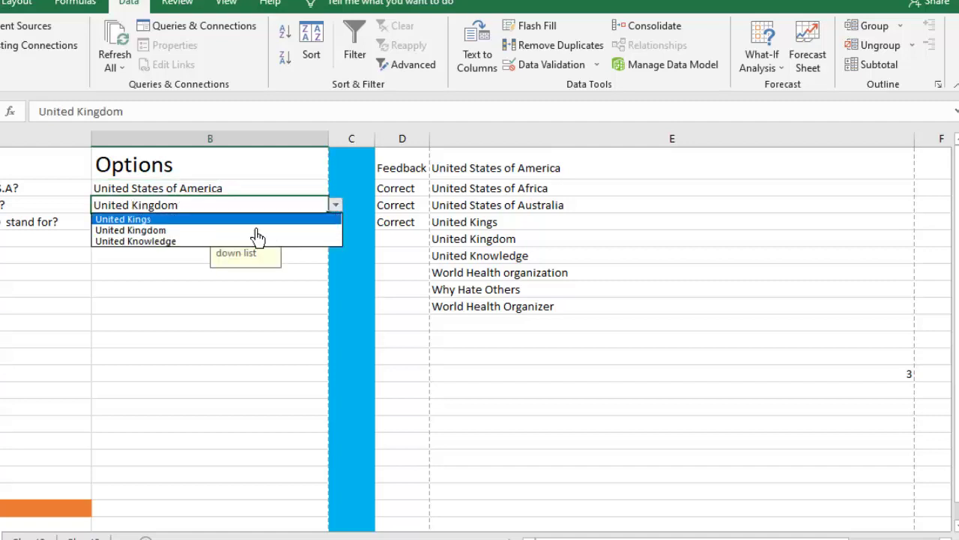
pyautogui.click(210, 220)
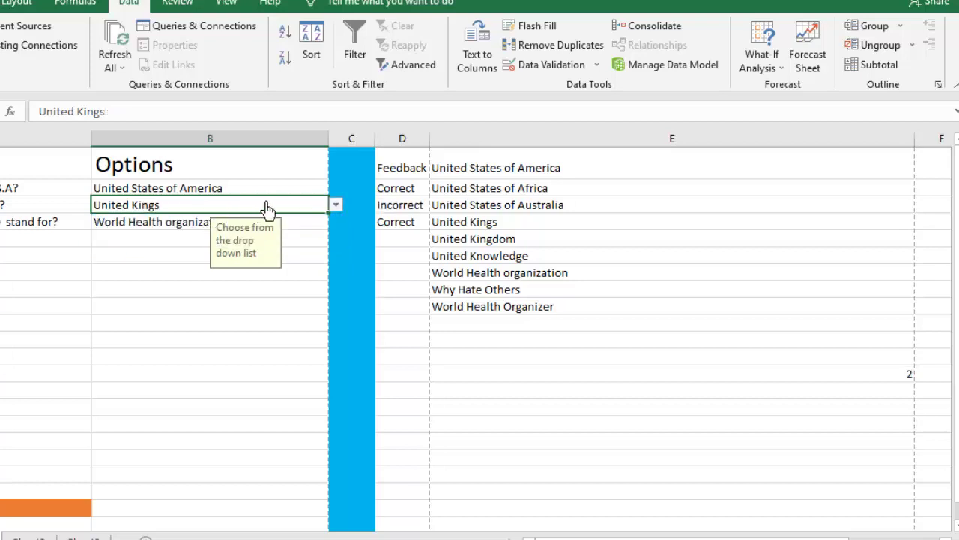
# Pick Why Hate Others for the W.H.O question and check the score drops to 33%.
pyautogui.click(194, 227)
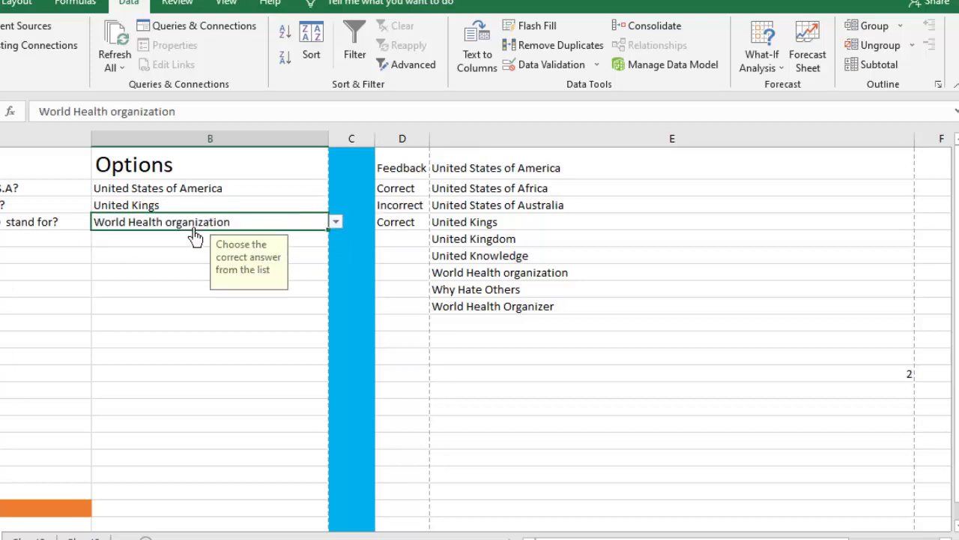
pyautogui.click(336, 224)
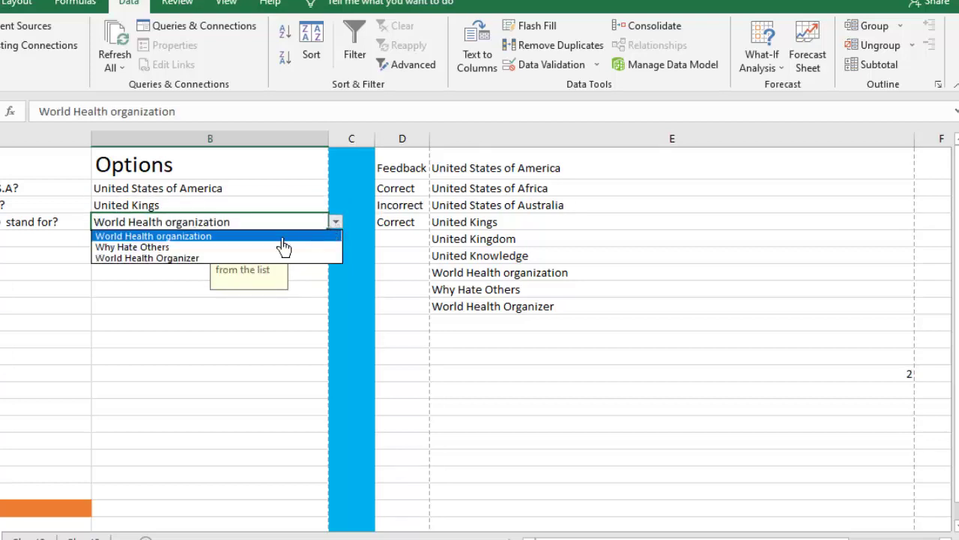
pyautogui.click(213, 247)
pyautogui.click(427, 407)
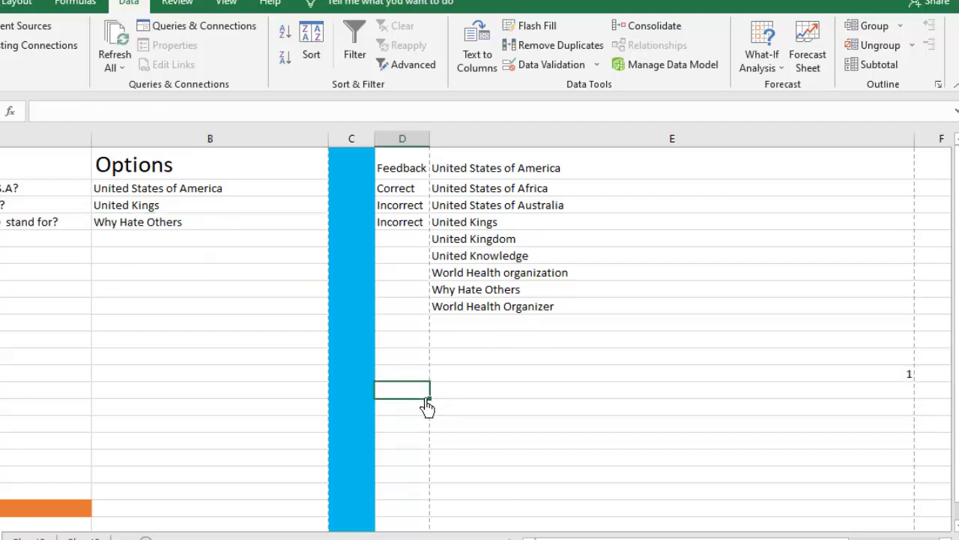
pyautogui.press('Down')
pyautogui.press('Down')
pyautogui.press('Down')
pyautogui.press('Down')
pyautogui.press('Down')
pyautogui.press('Down')
pyautogui.press('Down')
pyautogui.press('Down')
pyautogui.press('Down')
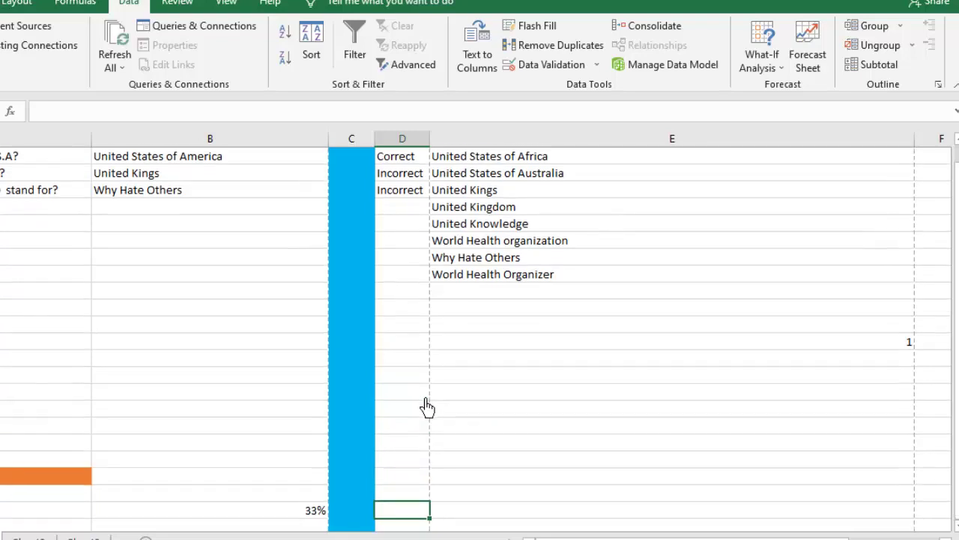
pyautogui.press('Down')
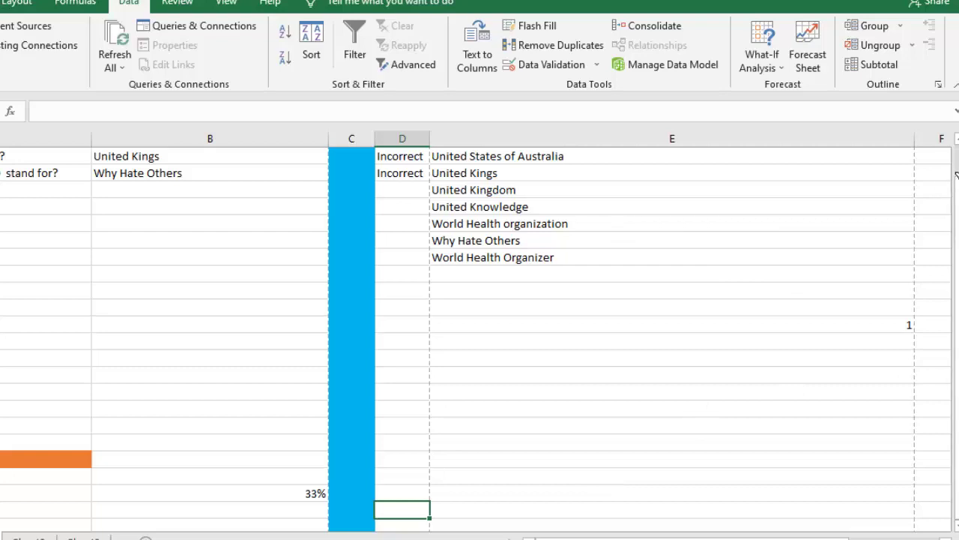
pyautogui.scroll(1, 957, 174)
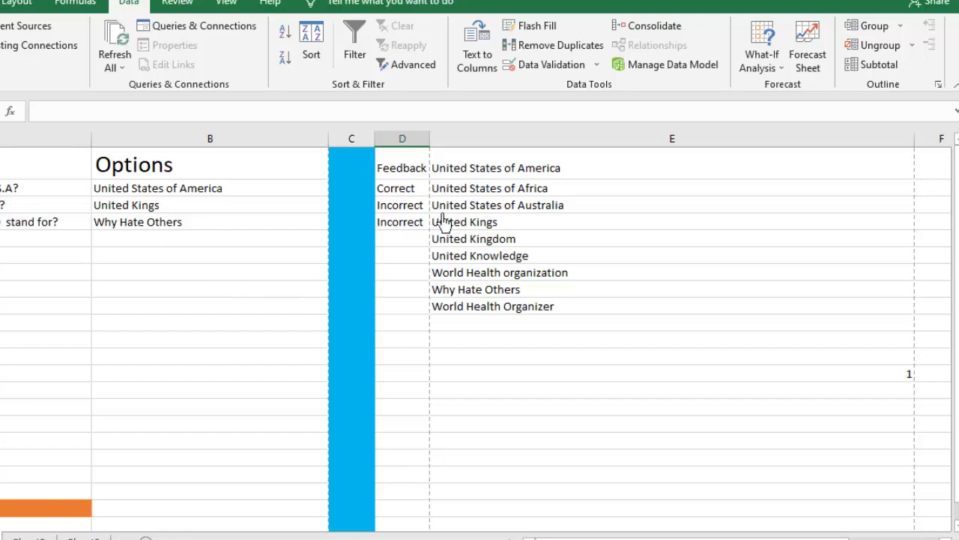
# Hide the Feedback and answer-options columns D and E, and clear the leftover entries in I1:I4.
pyautogui.click(418, 141)
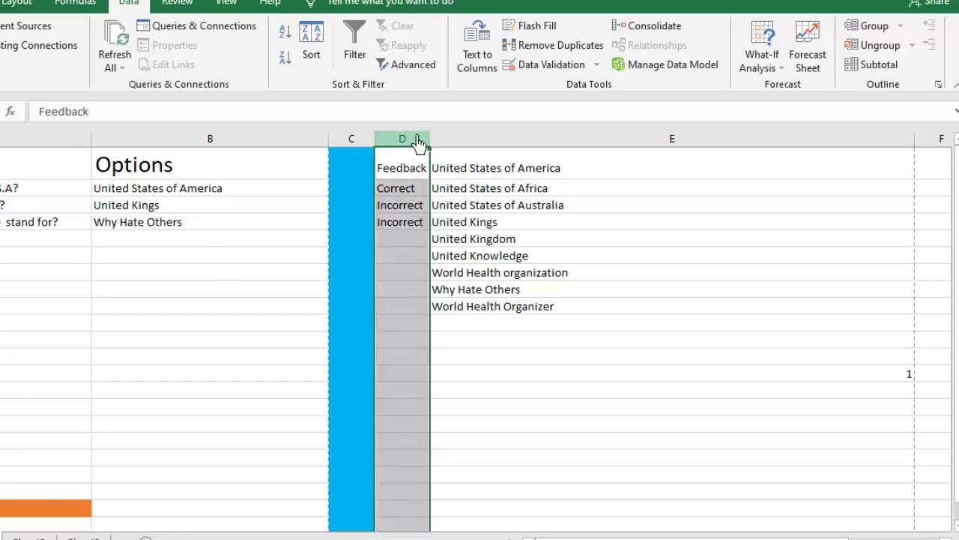
pyautogui.click(456, 143)
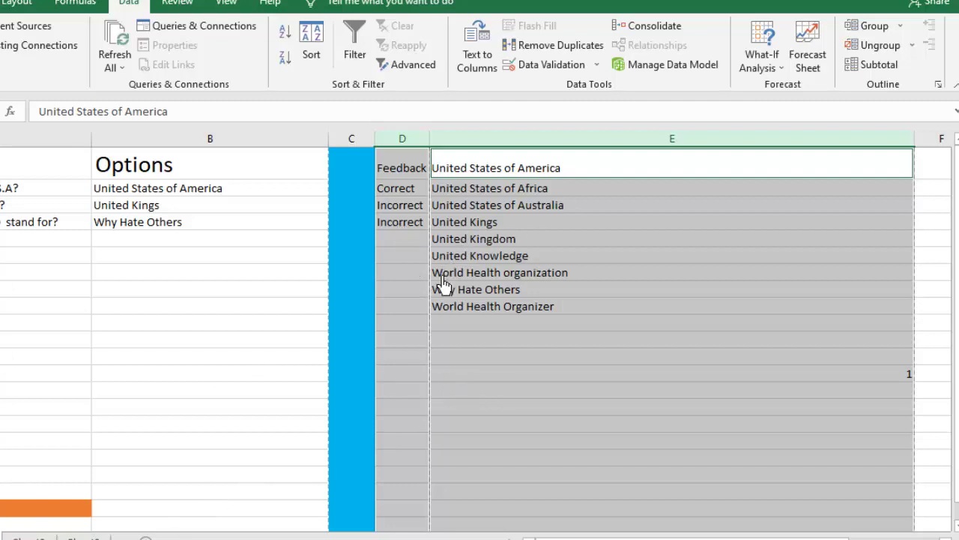
pyautogui.rightClick(414, 144)
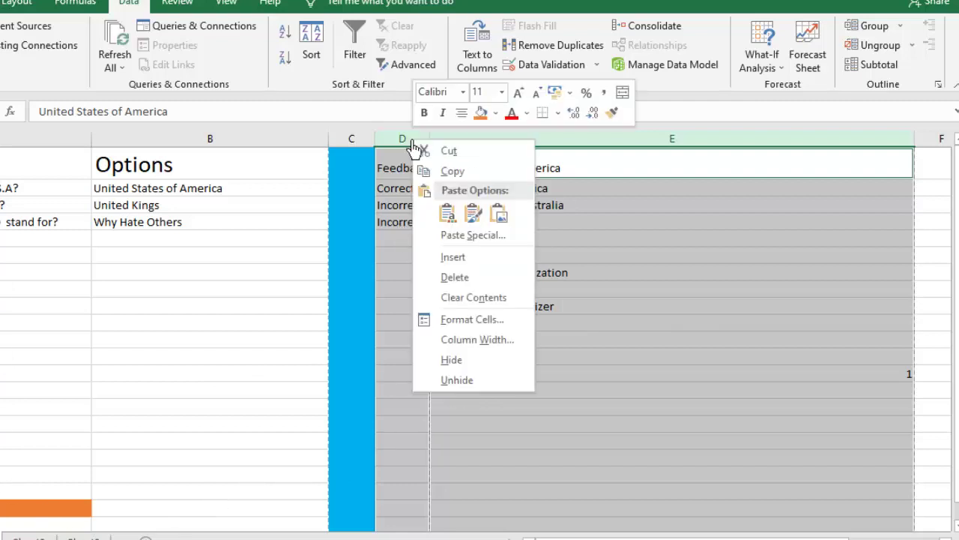
pyautogui.click(453, 361)
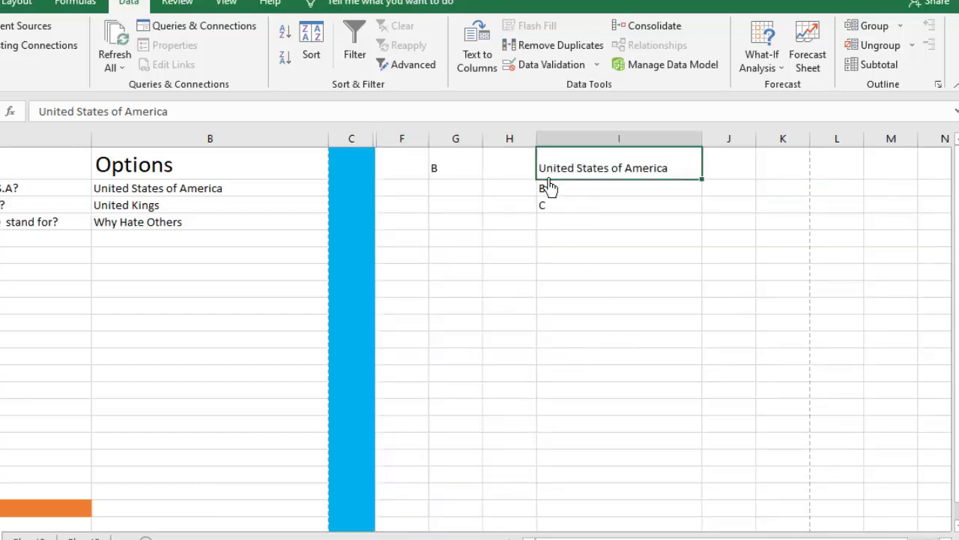
pyautogui.moveTo(548, 174); pyautogui.dragTo(552, 233)
pyautogui.press('Delete')
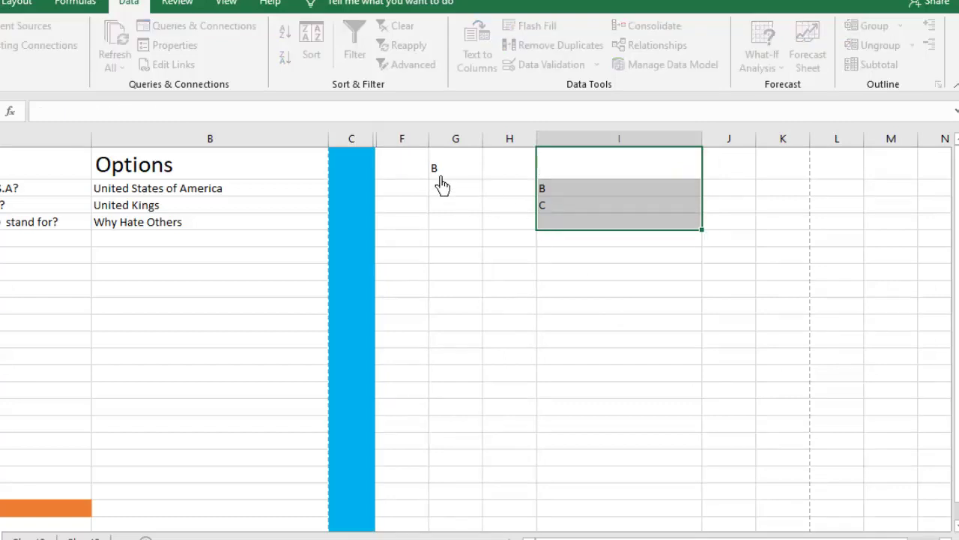
# Clear the U.S.A, UK and W.H.O answers so the total score reads 0%.
pyautogui.click(439, 177)
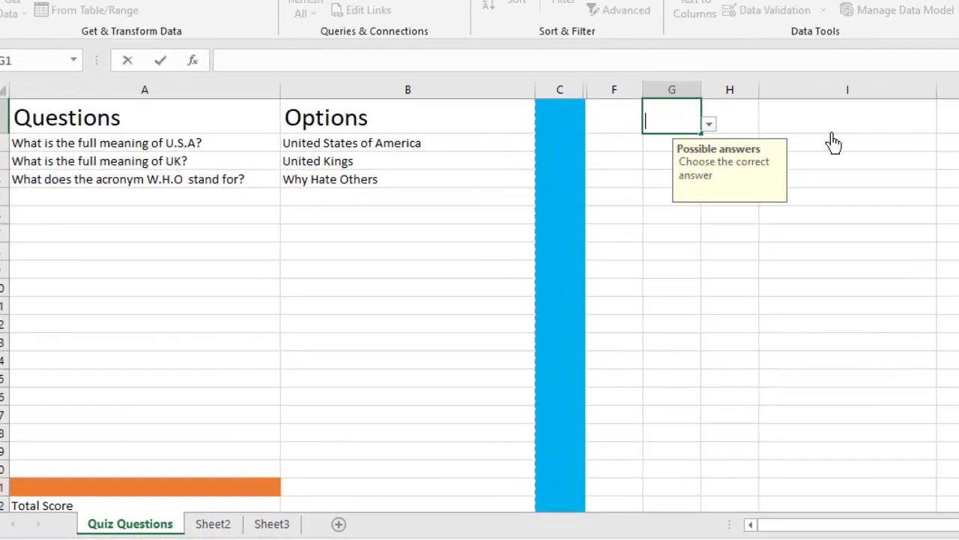
pyautogui.click(832, 132)
pyautogui.scroll(-1, 412, 129)
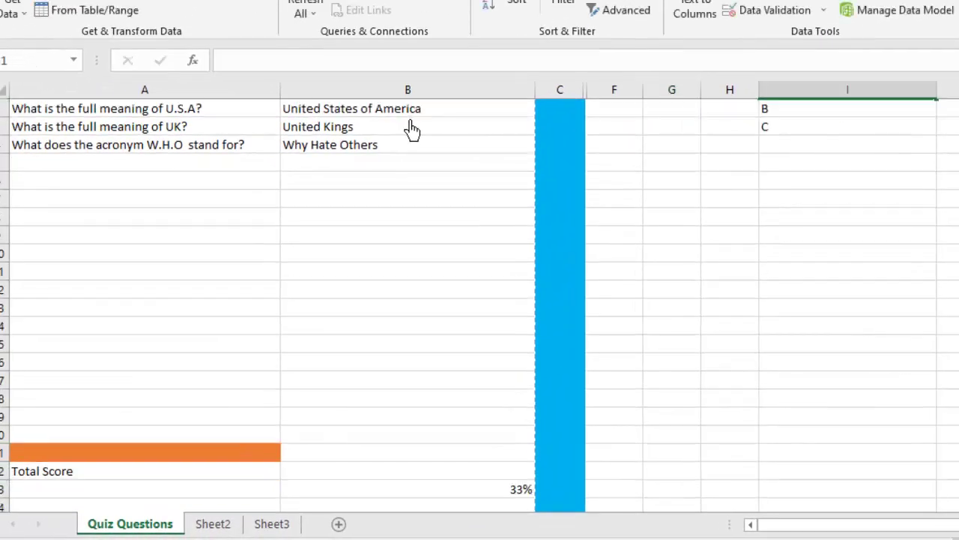
pyautogui.click(406, 116)
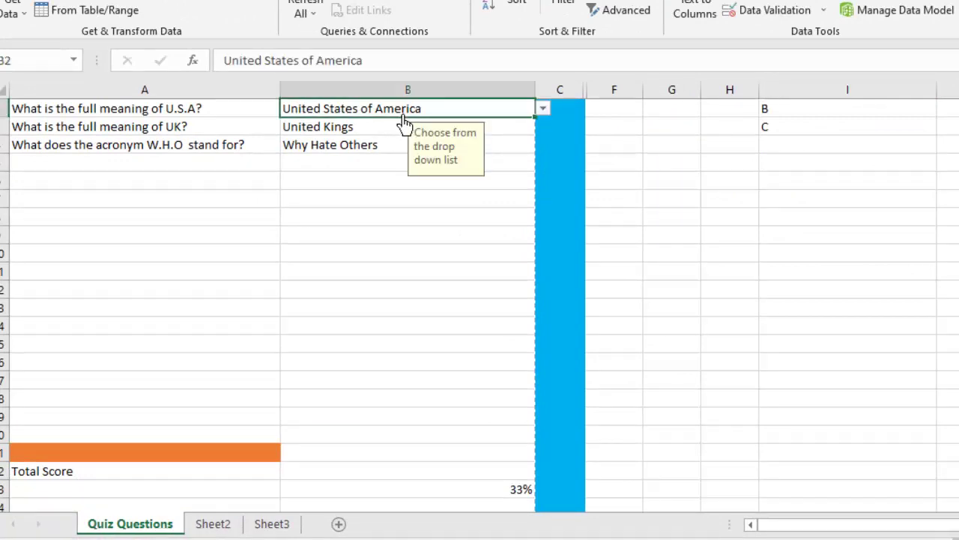
pyautogui.press('BackSpace')
pyautogui.press('Return')
pyautogui.press('BackSpace')
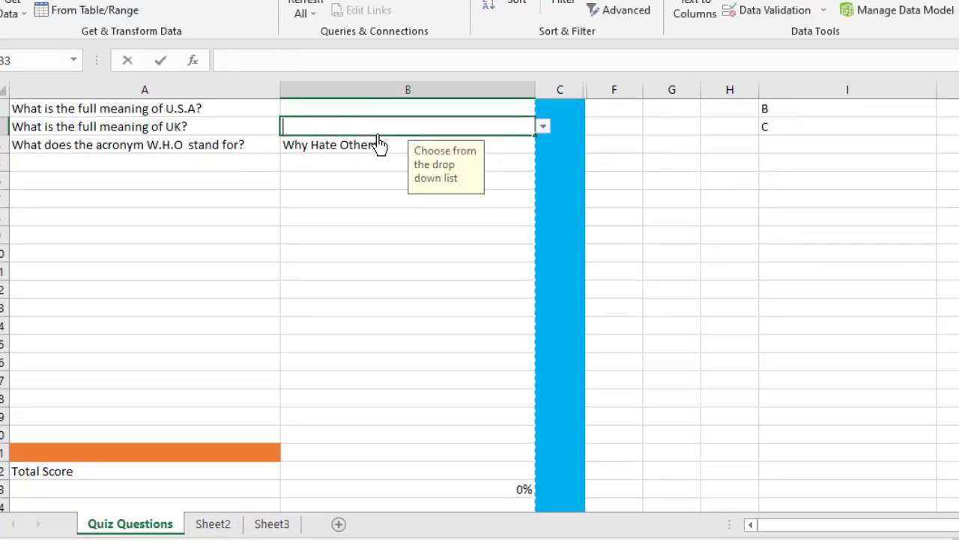
pyautogui.press('Return')
pyautogui.press('BackSpace')
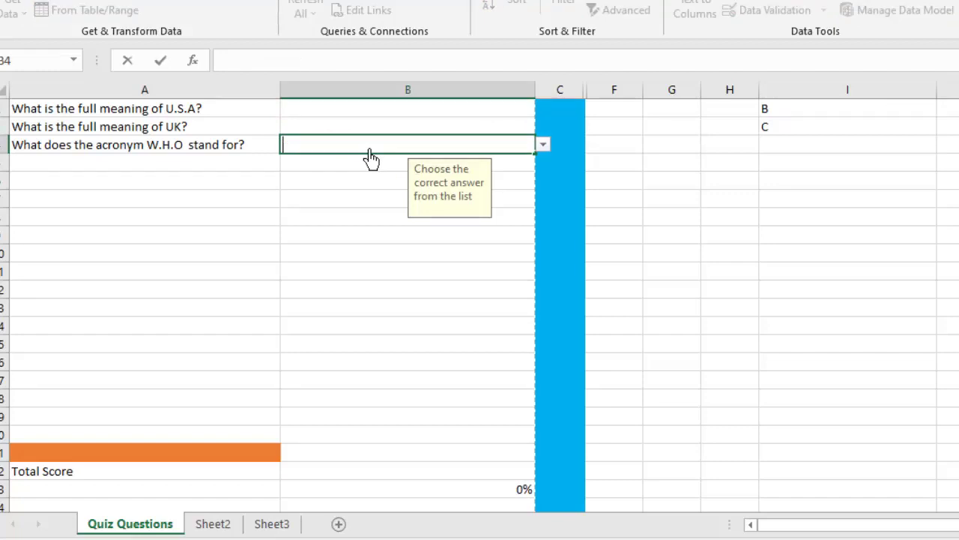
# Reselect the empty U.S.A answer and confirm its drop-down choices still appear.
pyautogui.click(670, 309)
pyautogui.scroll(1, 288, 156)
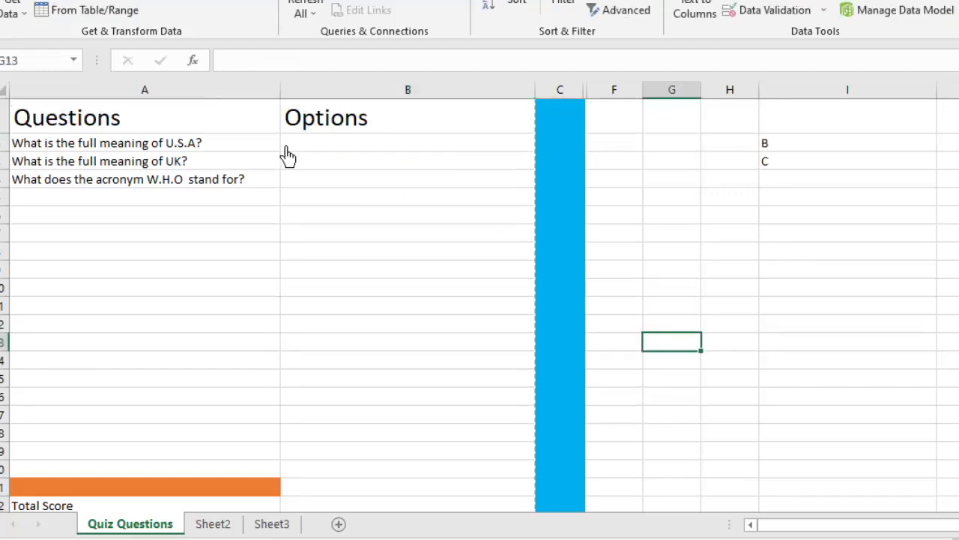
pyautogui.click(307, 156)
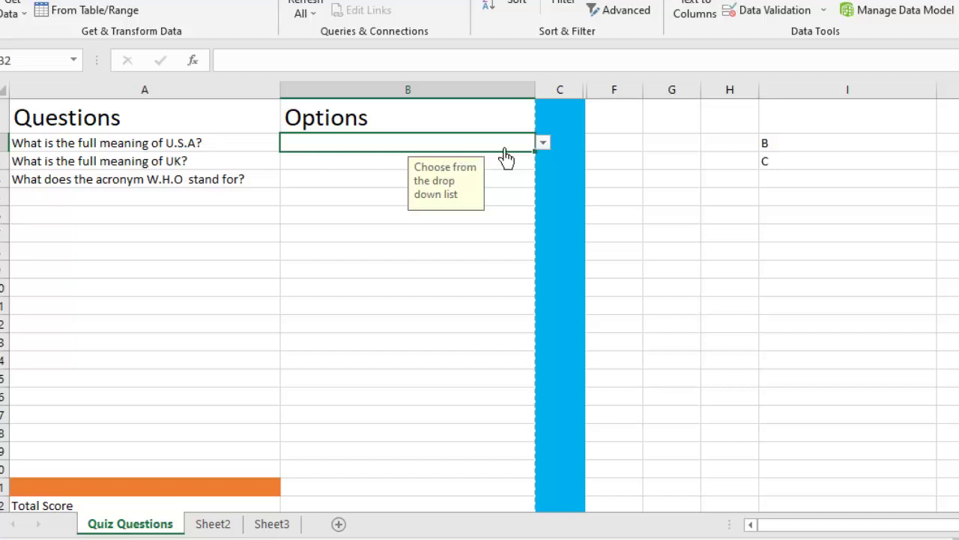
pyautogui.click(545, 147)
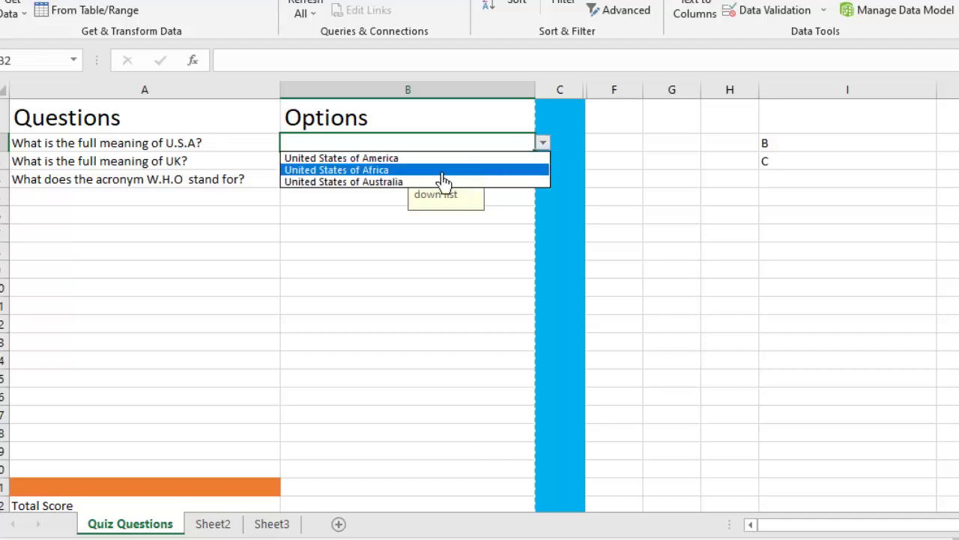